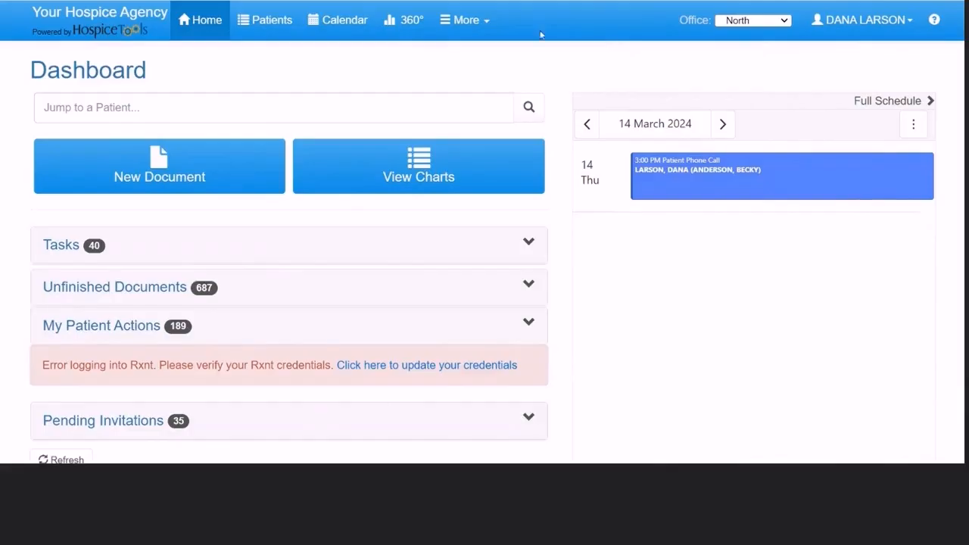
# Open user management and start a new user record.
pyautogui.click(486, 24)
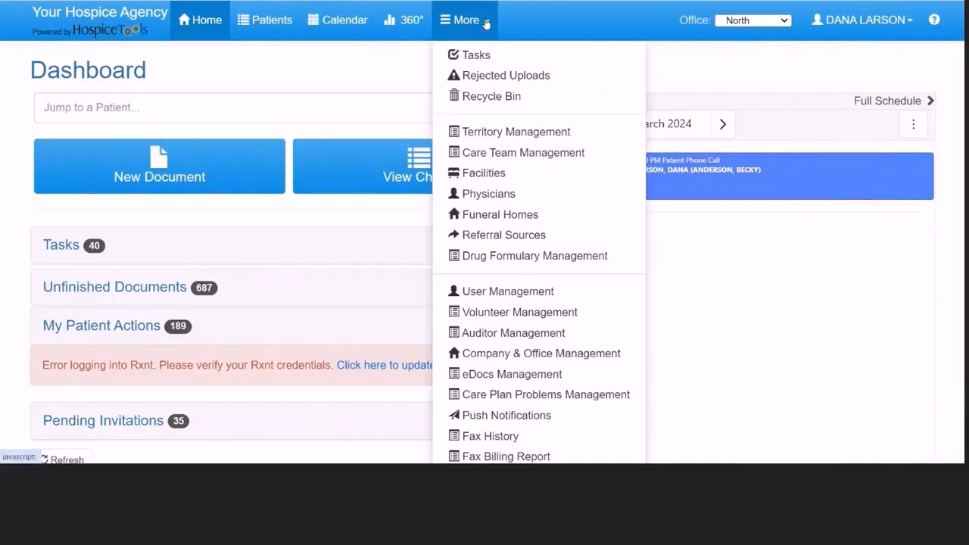
pyautogui.click(506, 300)
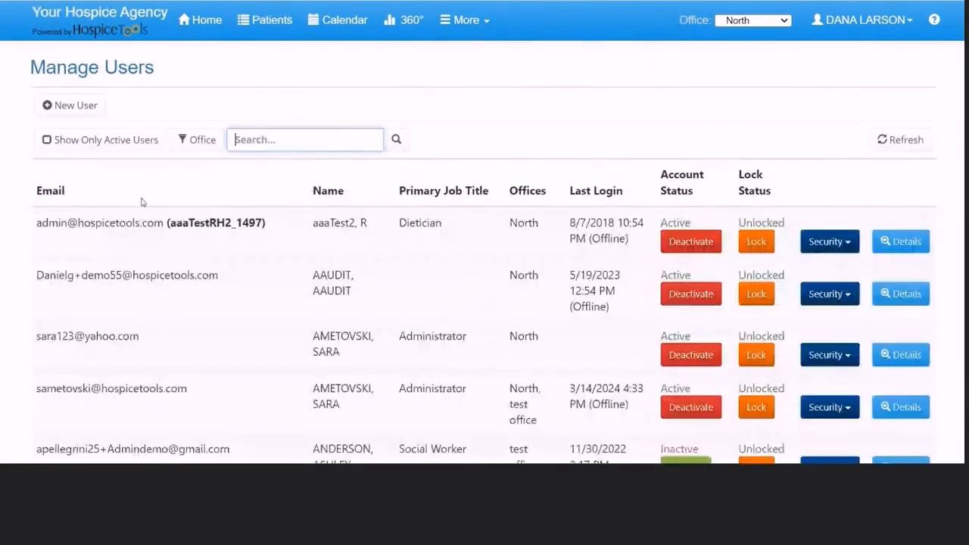
pyautogui.click(76, 107)
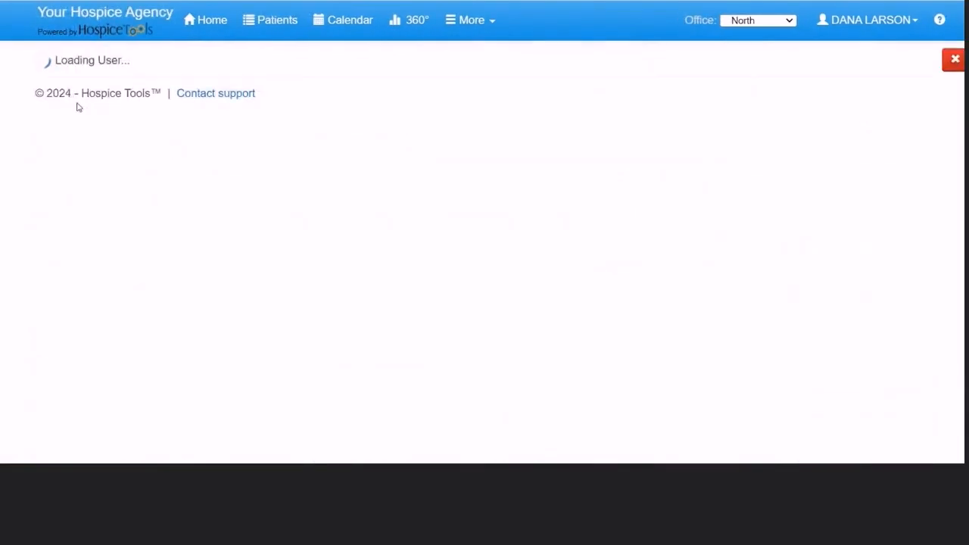
# Fill in the new user's e-mail address, first name and last name.
pyautogui.click(205, 163)
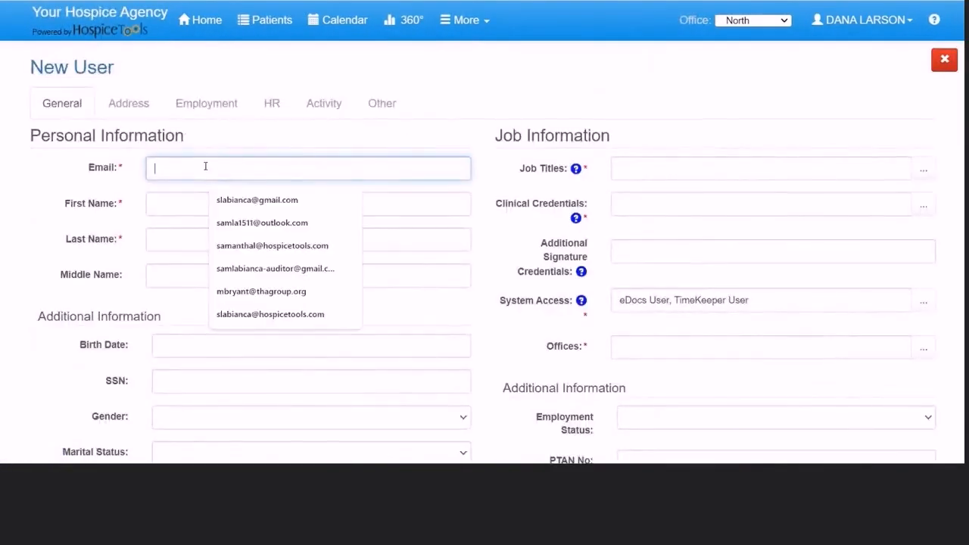
pyautogui.click(237, 210)
pyautogui.click(228, 207)
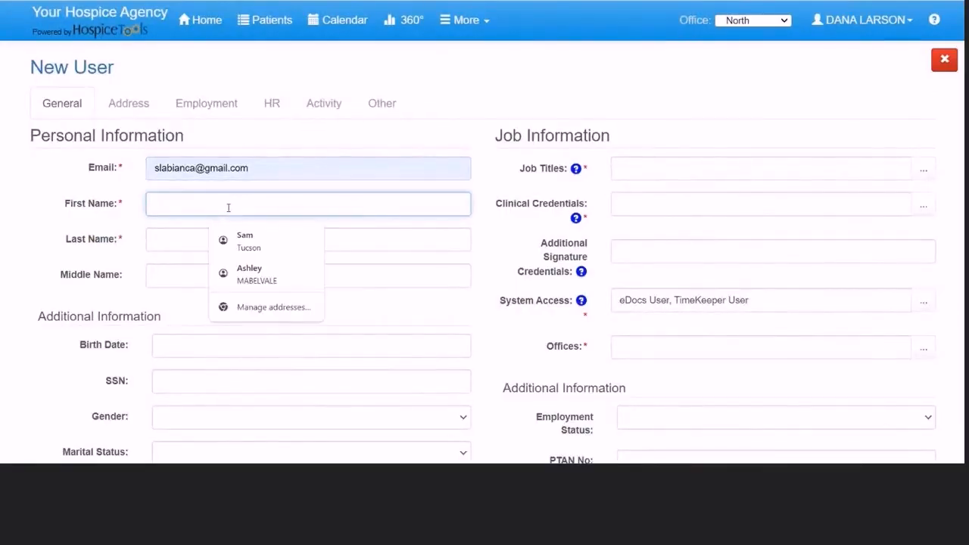
pyautogui.write('BOB')
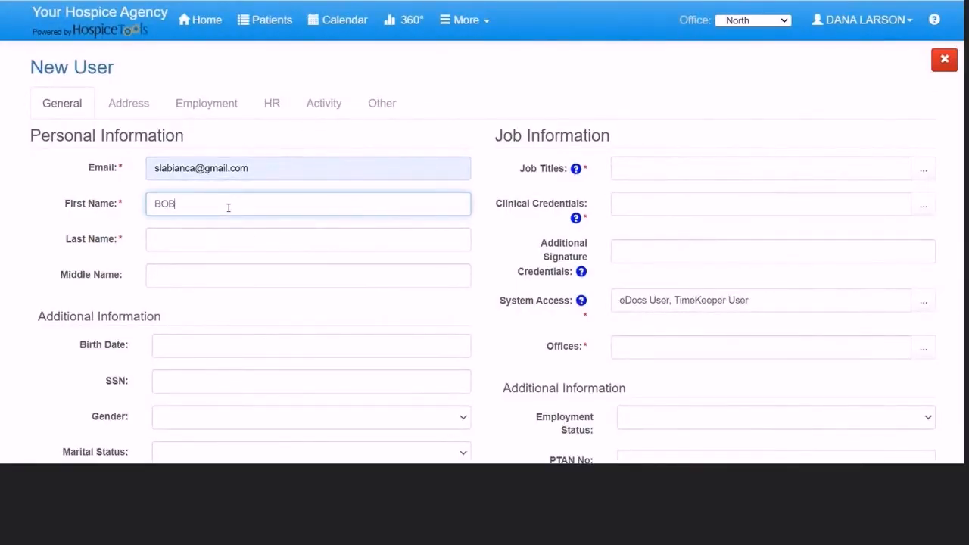
pyautogui.press('Tab')
pyautogui.write('RED')
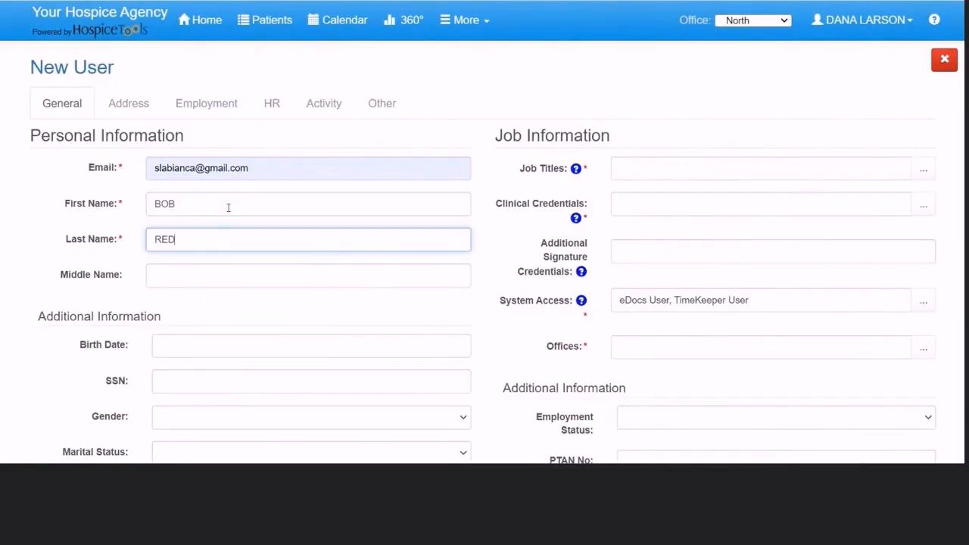
# Set the worker type to Employee and the employment type to Full Time in the employment information.
pyautogui.scroll(-5, 215, 227)
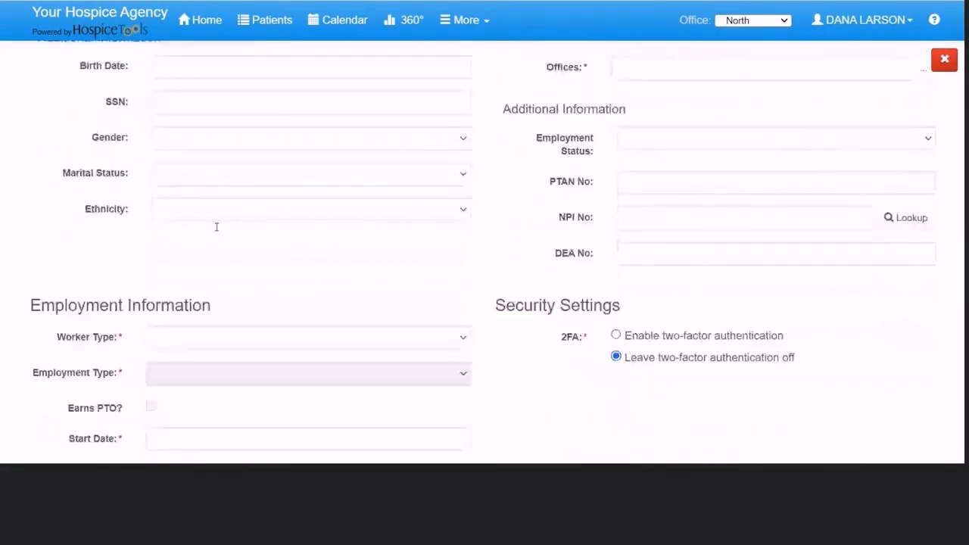
pyautogui.click(216, 235)
pyautogui.click(217, 264)
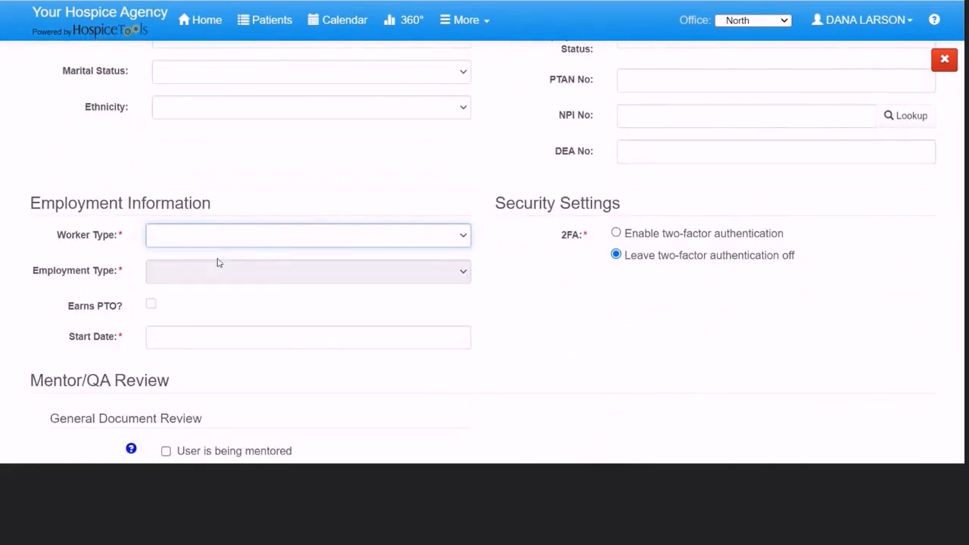
pyautogui.click(217, 244)
pyautogui.click(216, 264)
pyautogui.click(216, 270)
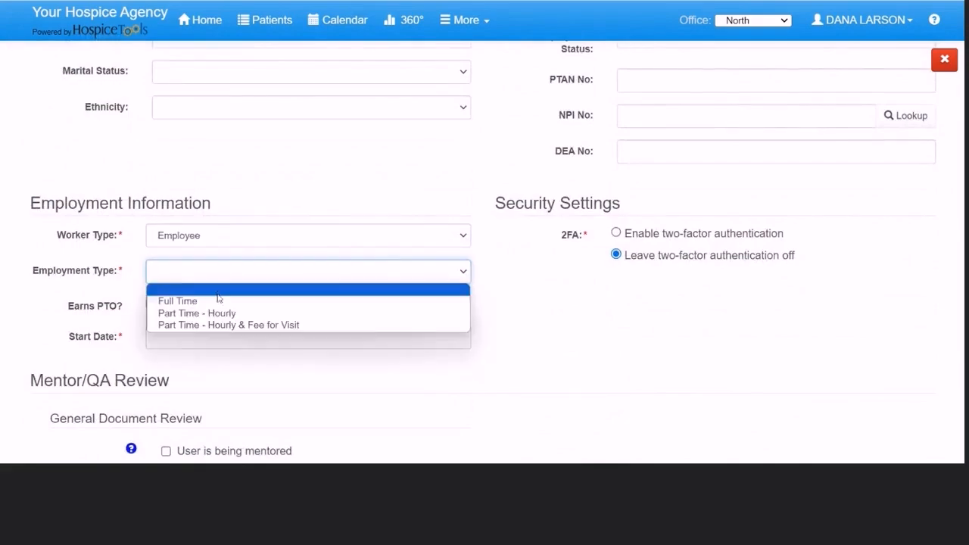
pyautogui.click(217, 302)
# Mark the employee as earning PTO and set the start date to 03/01/2024.
pyautogui.click(153, 306)
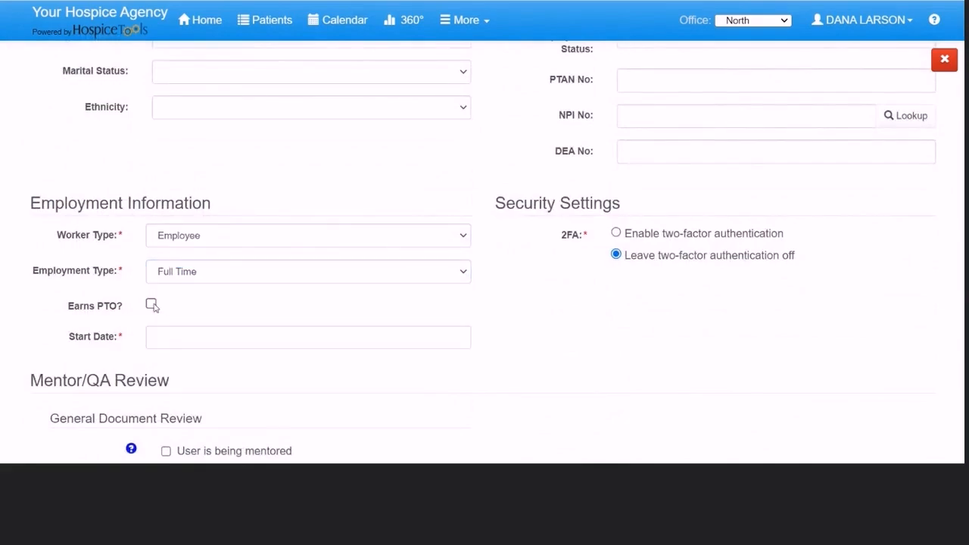
pyautogui.click(208, 338)
pyautogui.scroll(-1, 288, 384)
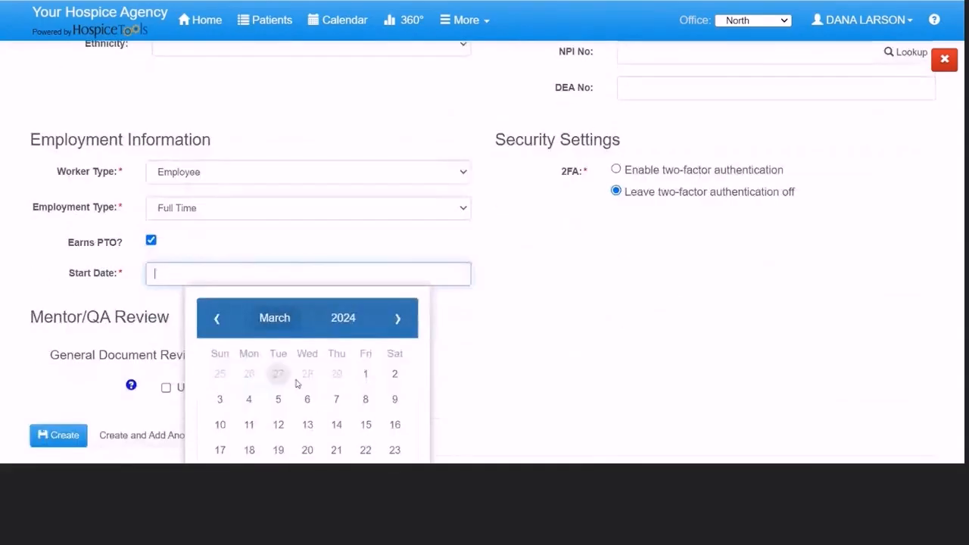
pyautogui.click(364, 376)
# Assign the job titles Administrator and Visit Nurse, with Administrator as the primary job title.
pyautogui.scroll(6, 461, 305)
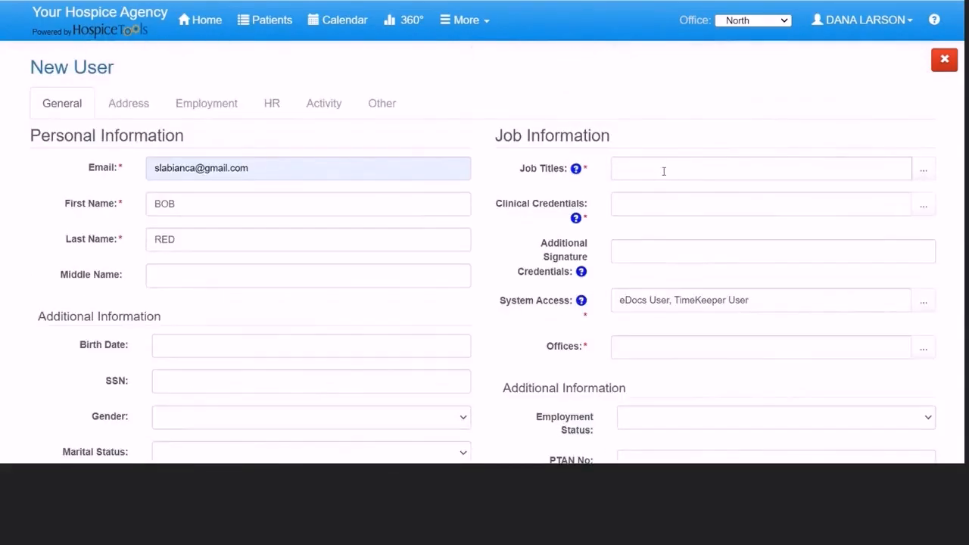
pyautogui.click(663, 168)
pyautogui.click(401, 220)
pyautogui.scroll(-12, 402, 220)
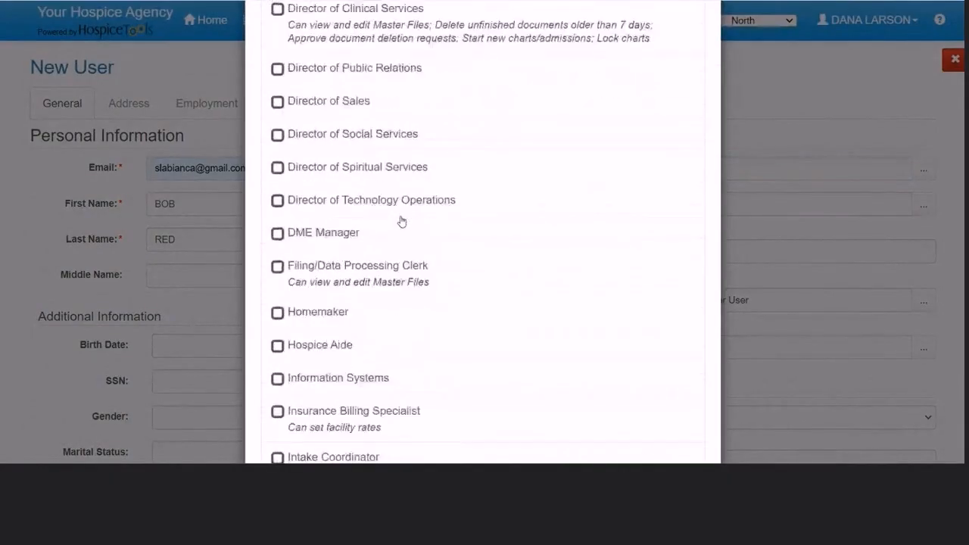
pyautogui.scroll(-10, 401, 221)
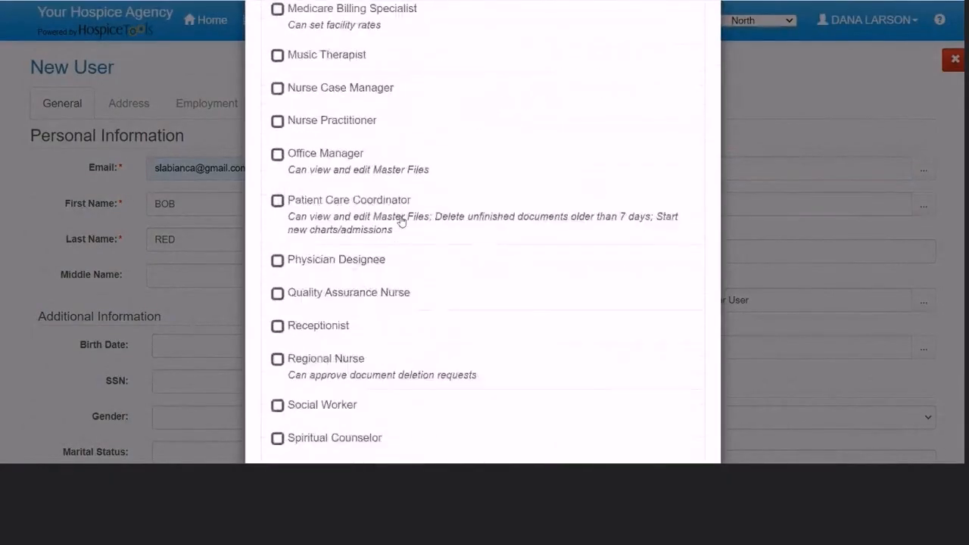
pyautogui.scroll(-3, 402, 221)
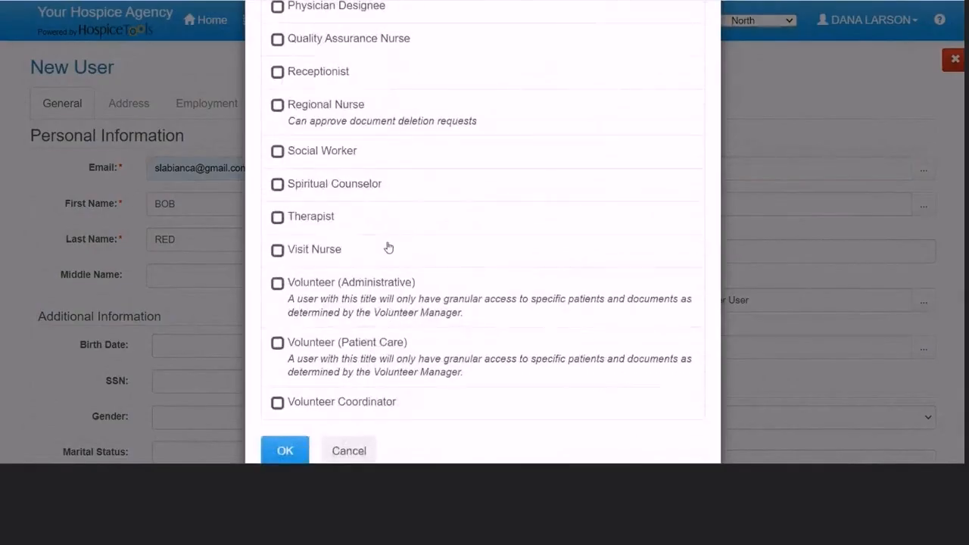
pyautogui.click(387, 248)
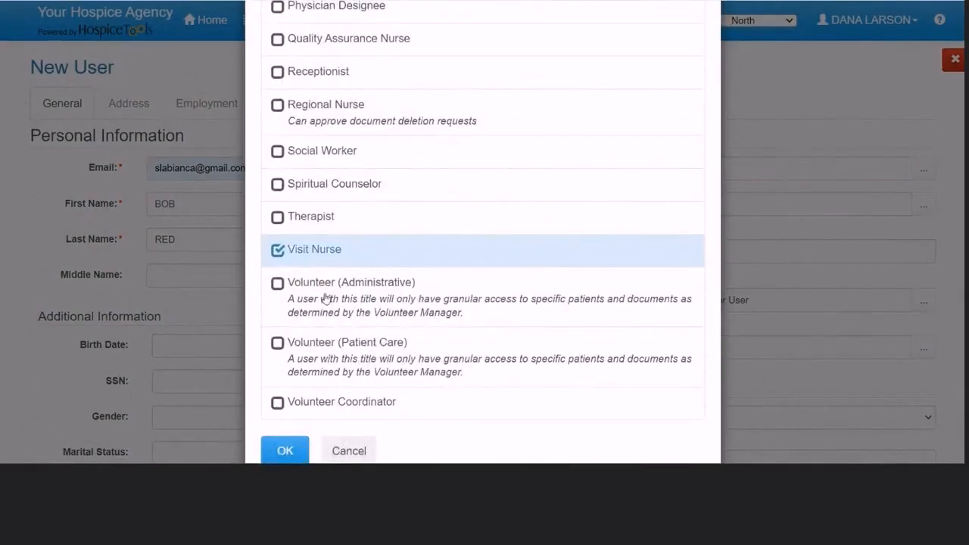
pyautogui.click(286, 450)
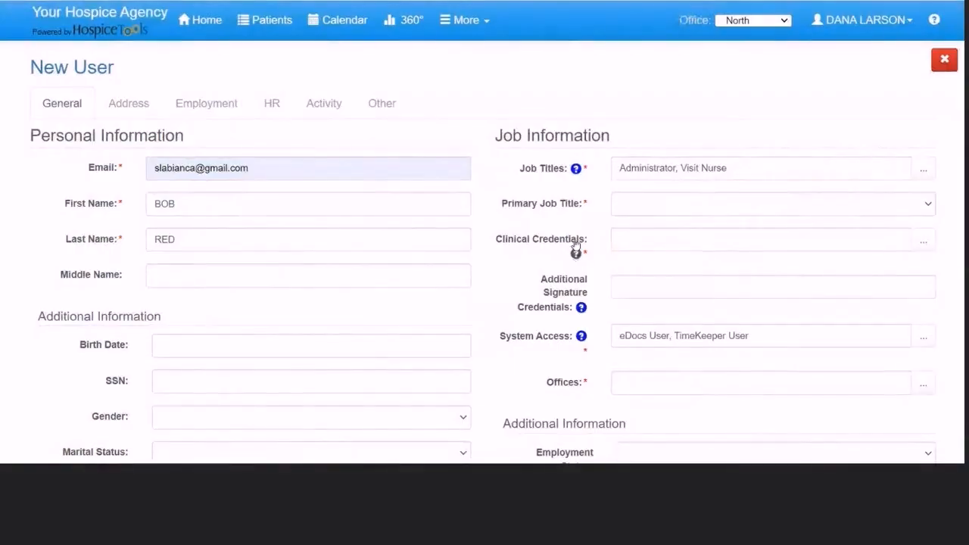
pyautogui.click(656, 213)
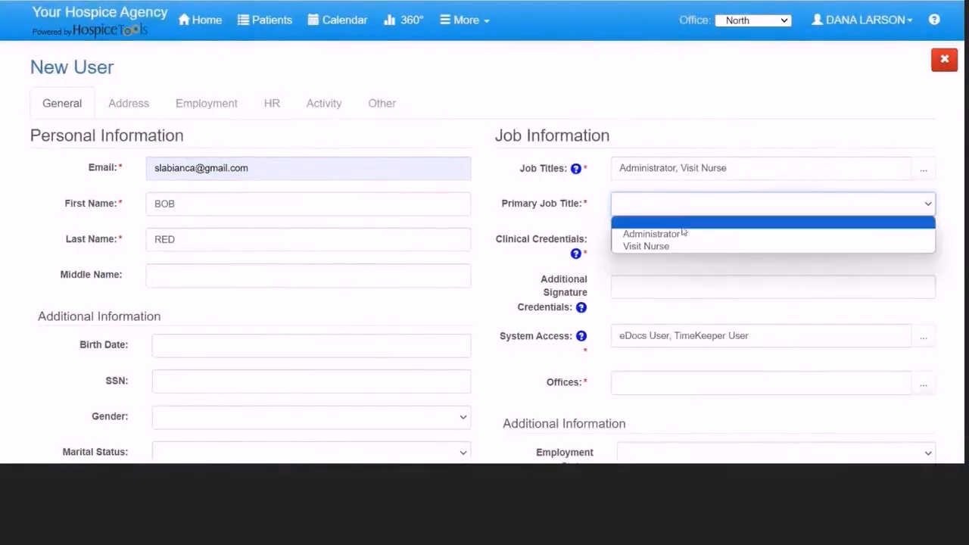
pyautogui.click(684, 232)
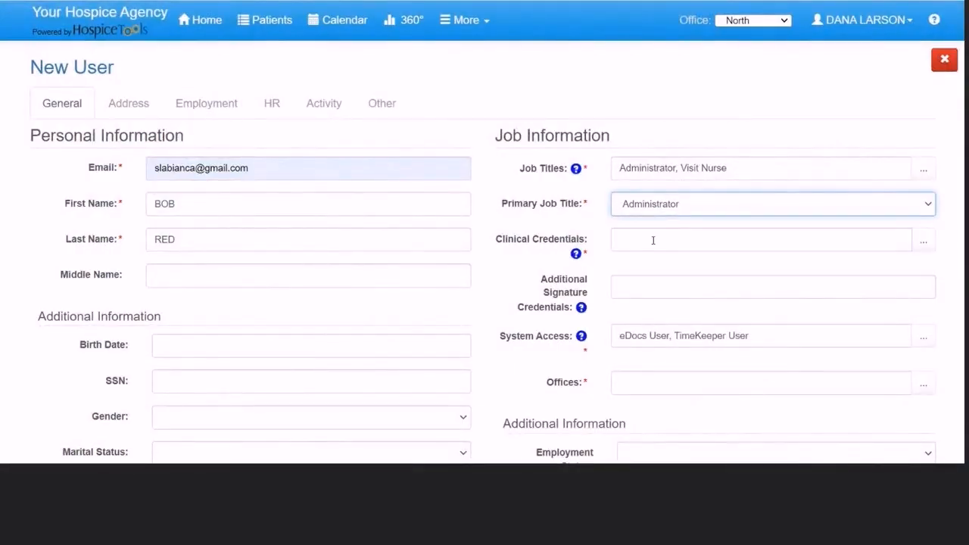
# Set the clinical credentials to RN - Registered Nurse.
pyautogui.click(653, 240)
pyautogui.scroll(-3, 428, 237)
pyautogui.scroll(-5, 427, 237)
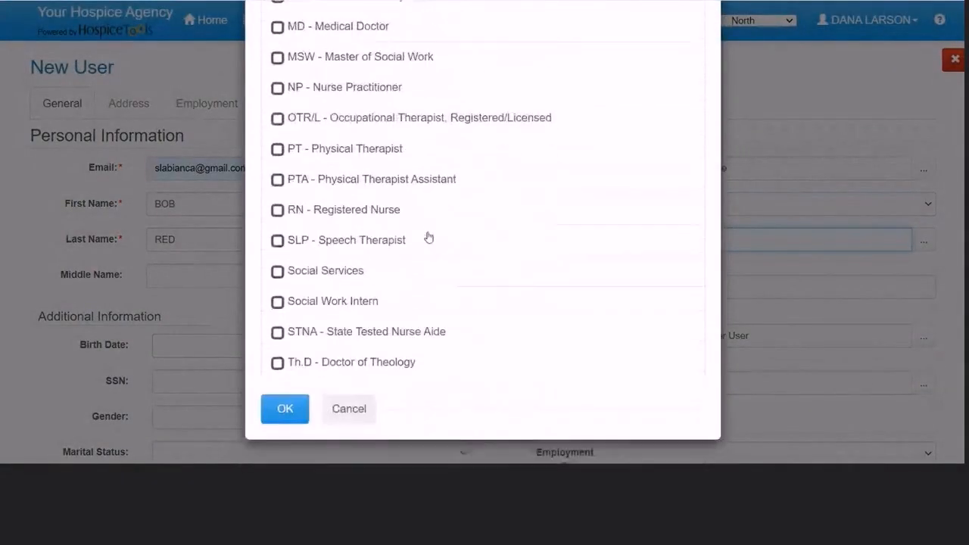
pyautogui.click(394, 213)
pyautogui.click(286, 408)
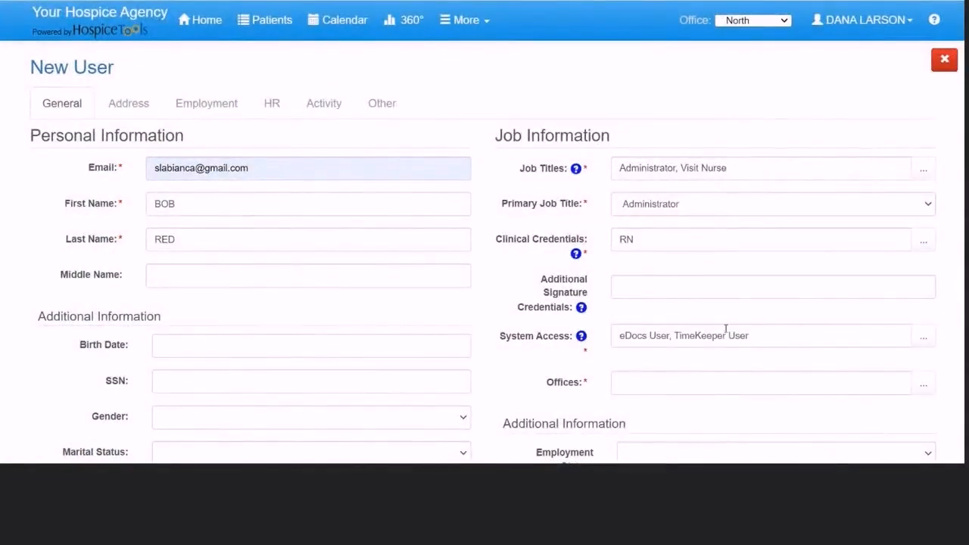
# Add the Schedule Admin role to the user's system access.
pyautogui.click(768, 335)
pyautogui.scroll(-3, 553, 345)
pyautogui.scroll(-5, 555, 231)
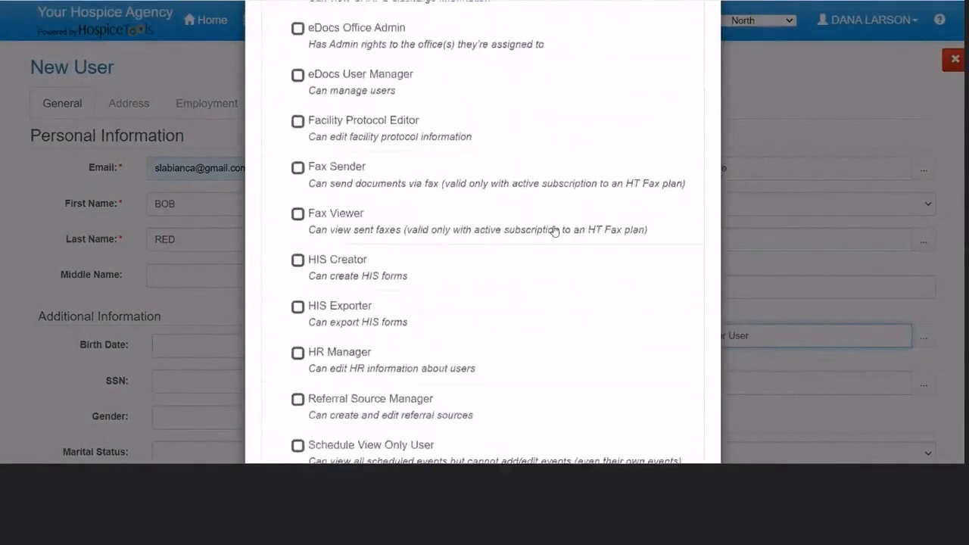
pyautogui.click(426, 360)
pyautogui.scroll(-2, 428, 325)
pyautogui.click(432, 291)
pyautogui.click(433, 286)
pyautogui.click(281, 409)
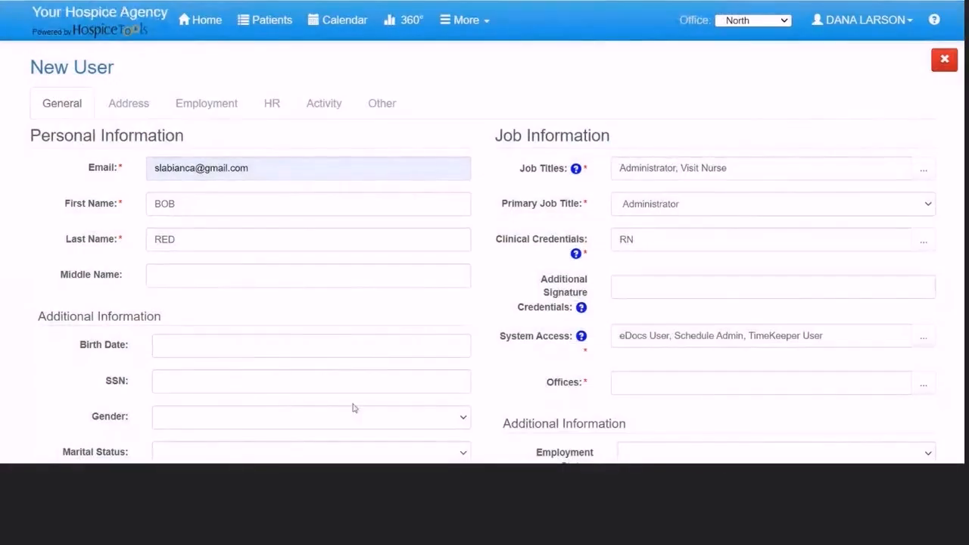
# Assign the user to both the test office and North Office, with North Office as the default office.
pyautogui.click(629, 383)
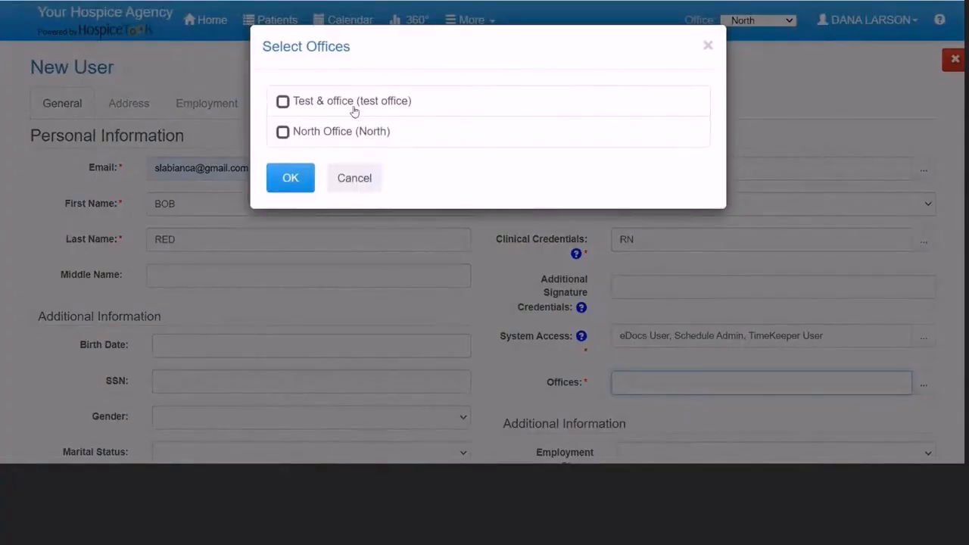
pyautogui.click(350, 107)
pyautogui.click(356, 134)
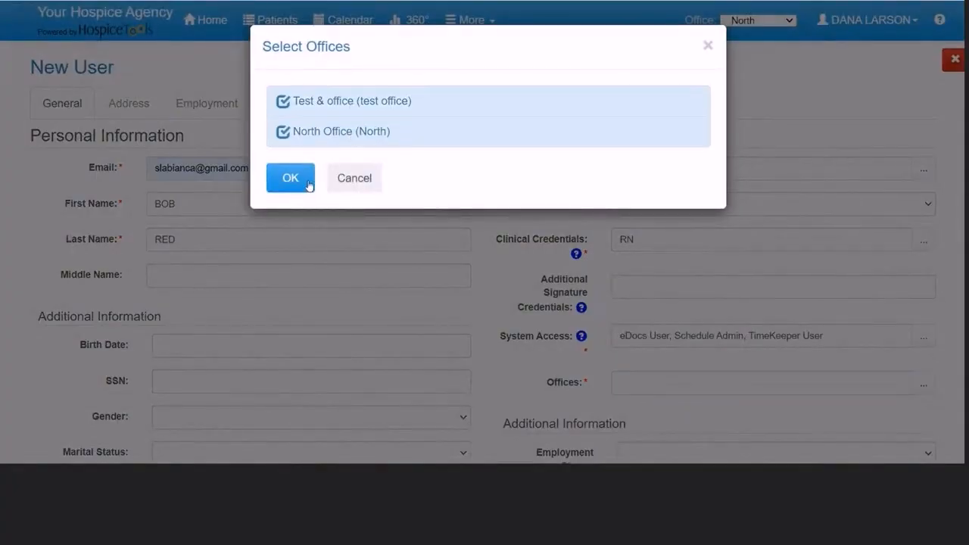
pyautogui.click(291, 178)
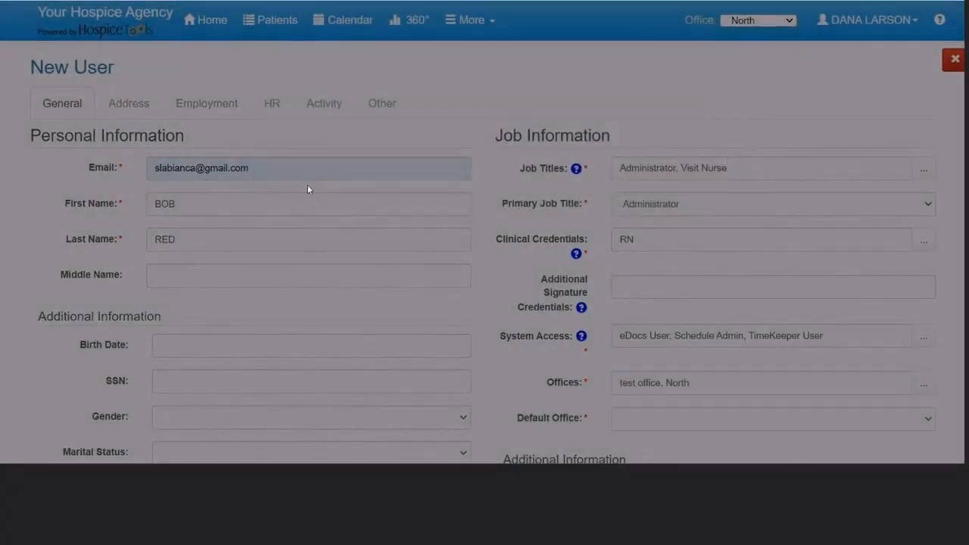
pyautogui.scroll(-2, 675, 307)
pyautogui.click(676, 301)
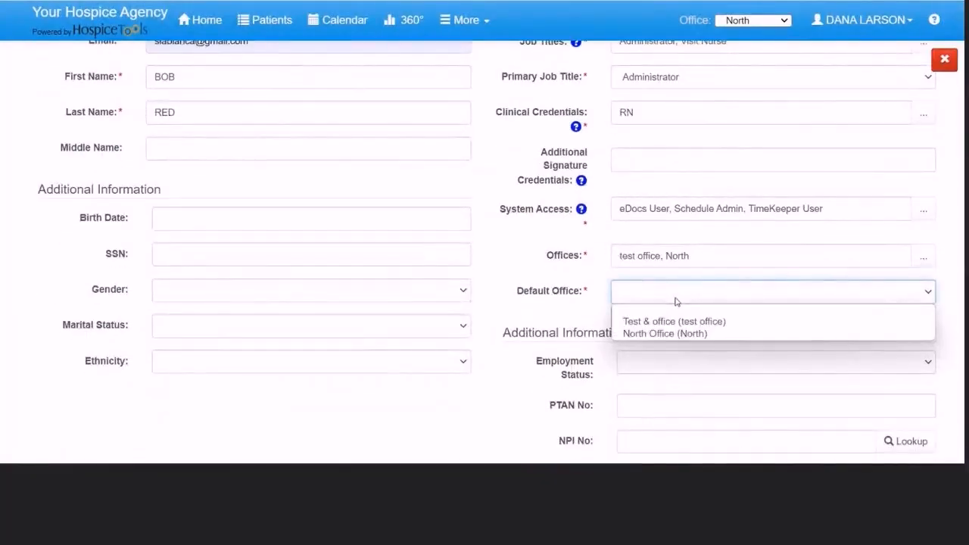
pyautogui.click(685, 334)
# Set the employment status to Active in the additional job information.
pyautogui.scroll(-2, 571, 308)
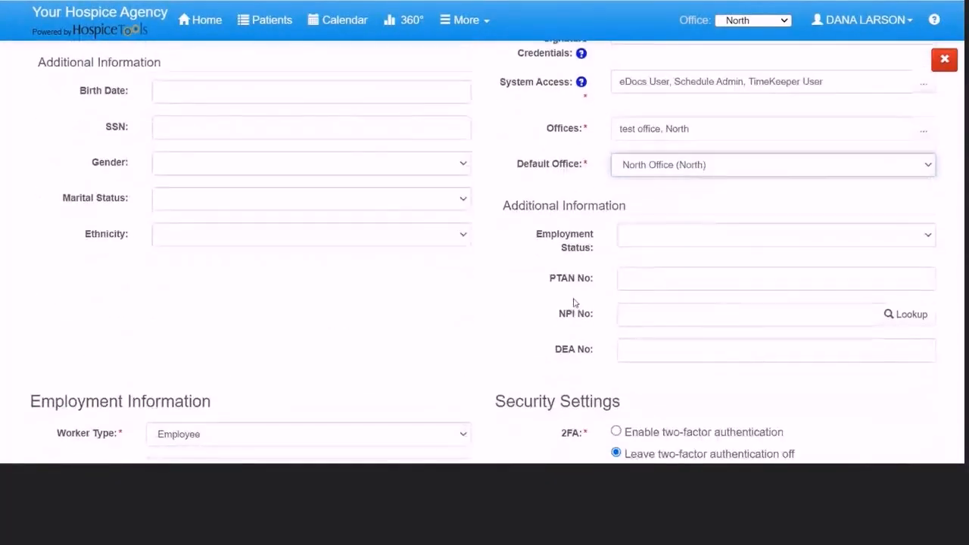
pyautogui.click(621, 234)
pyautogui.click(653, 267)
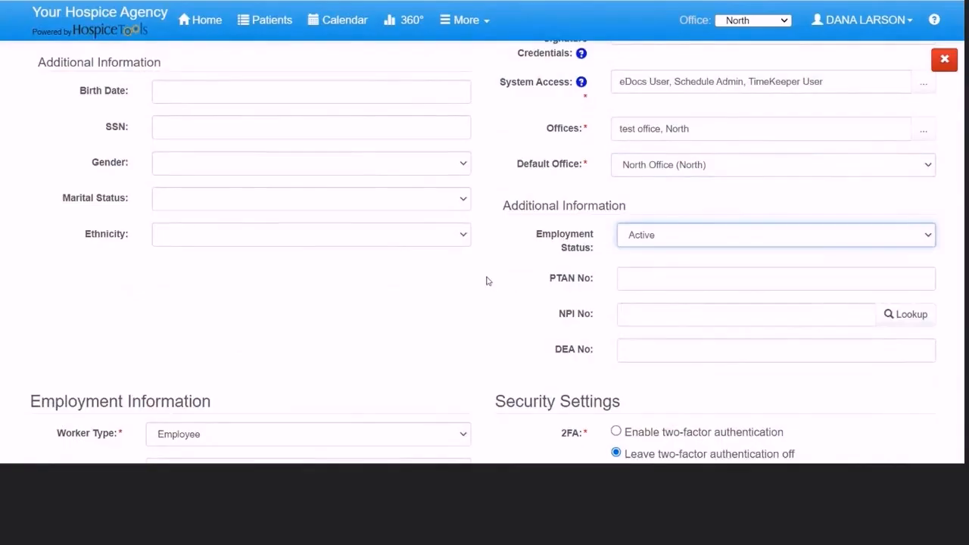
# Mark the user as being mentored and choose a staff member as reviewer for general document review.
pyautogui.scroll(-4, 487, 280)
pyautogui.scroll(-1, 409, 203)
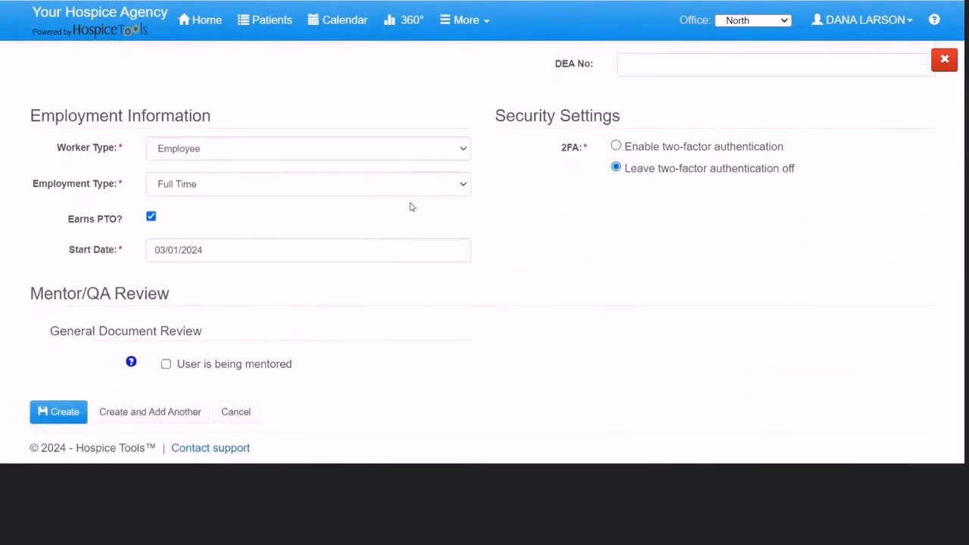
pyautogui.click(166, 364)
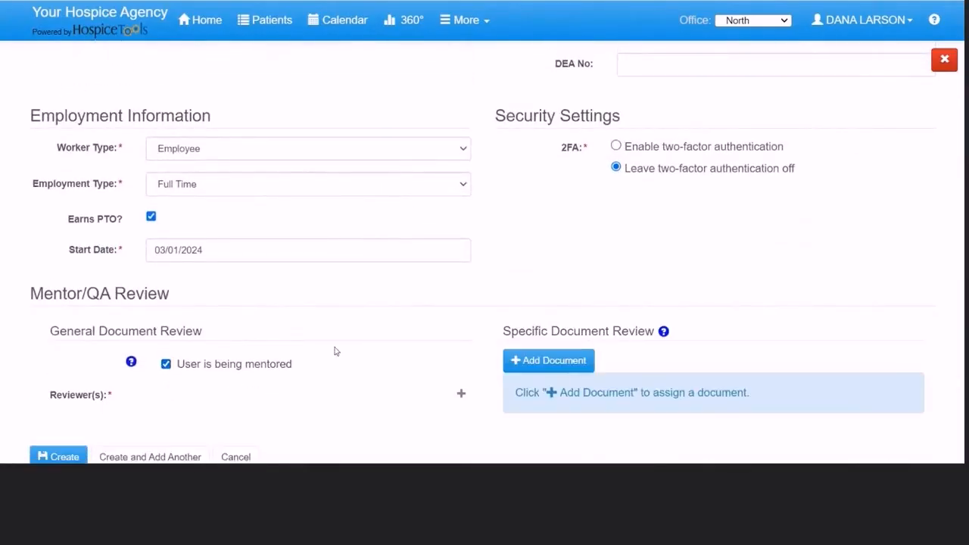
pyautogui.scroll(-1, 334, 350)
pyautogui.click(333, 350)
pyautogui.scroll(-3, 329, 350)
pyautogui.click(305, 303)
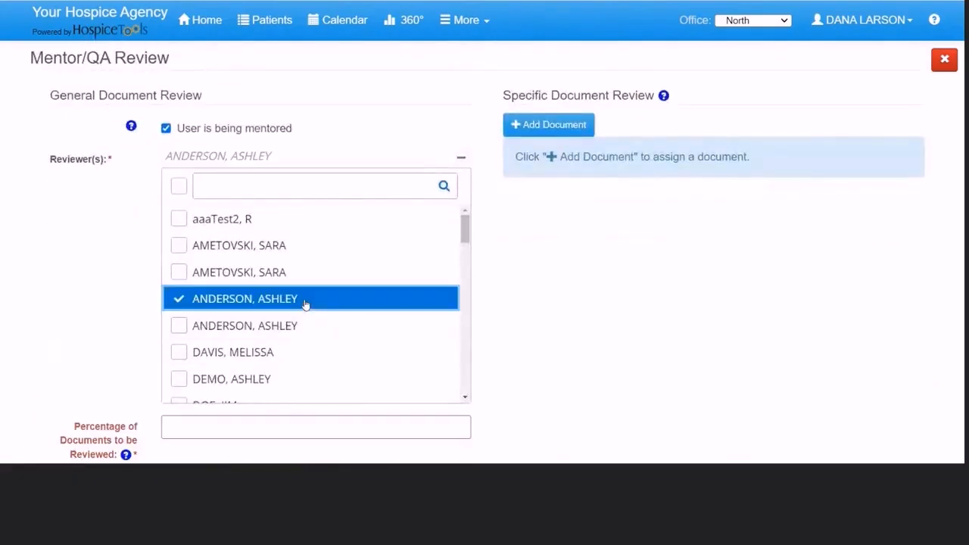
# Set the percentage of documents to be reviewed to 20.
pyautogui.scroll(-2, 325, 356)
pyautogui.click(347, 419)
pyautogui.write('20')
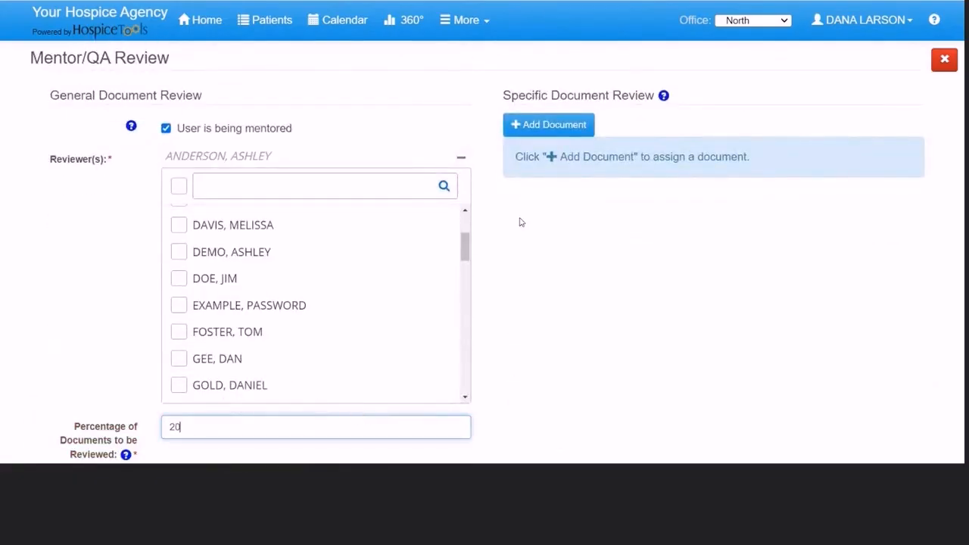
# Add a specific document review for the Comprehensive Assessment and choose a staff member as its reviewer.
pyautogui.click(553, 125)
pyautogui.click(576, 212)
pyautogui.scroll(-4, 589, 282)
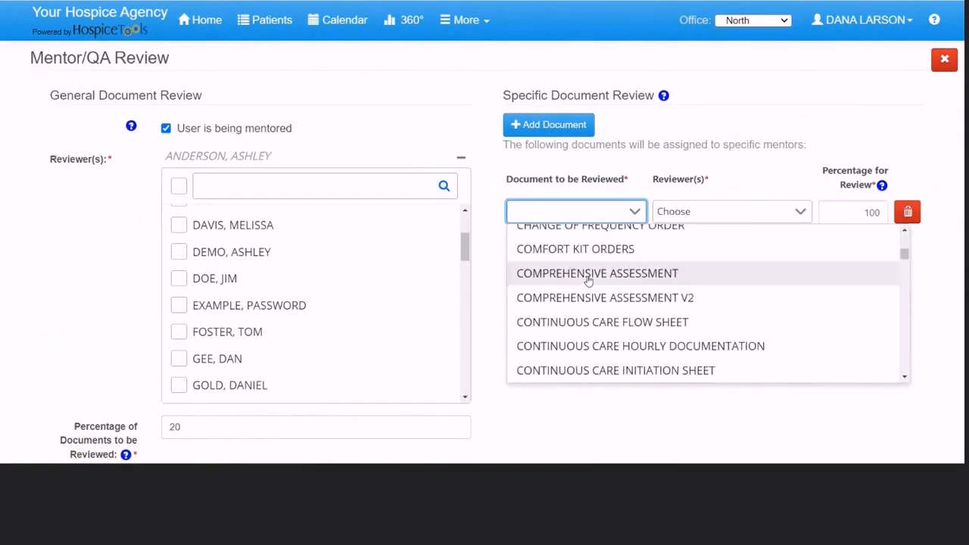
pyautogui.click(586, 277)
pyautogui.click(723, 212)
pyautogui.scroll(-2, 677, 328)
pyautogui.click(665, 345)
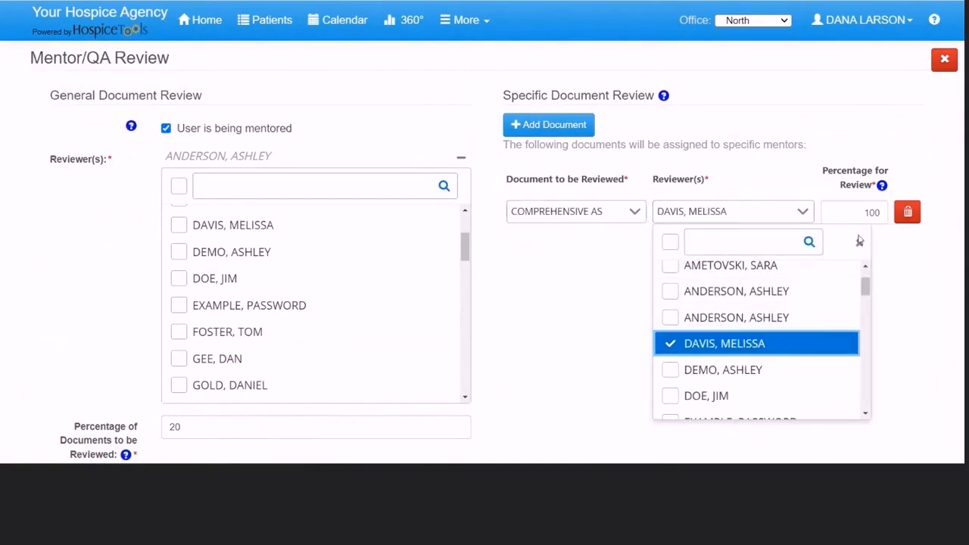
# Set the Comprehensive Assessment's percentage for review to 80 and create the user.
pyautogui.click(869, 214)
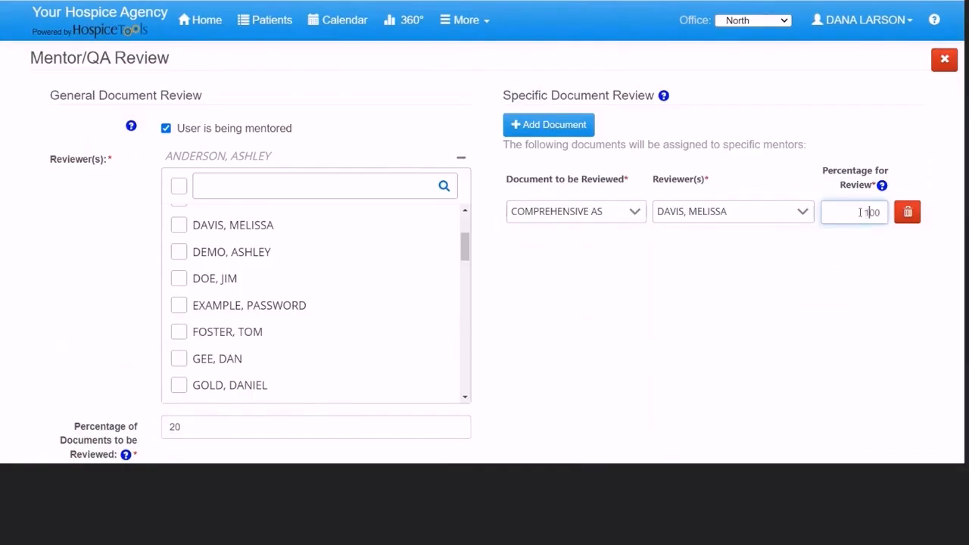
pyautogui.moveTo(861, 212); pyautogui.dragTo(883, 213)
pyautogui.write('80')
pyautogui.click(796, 299)
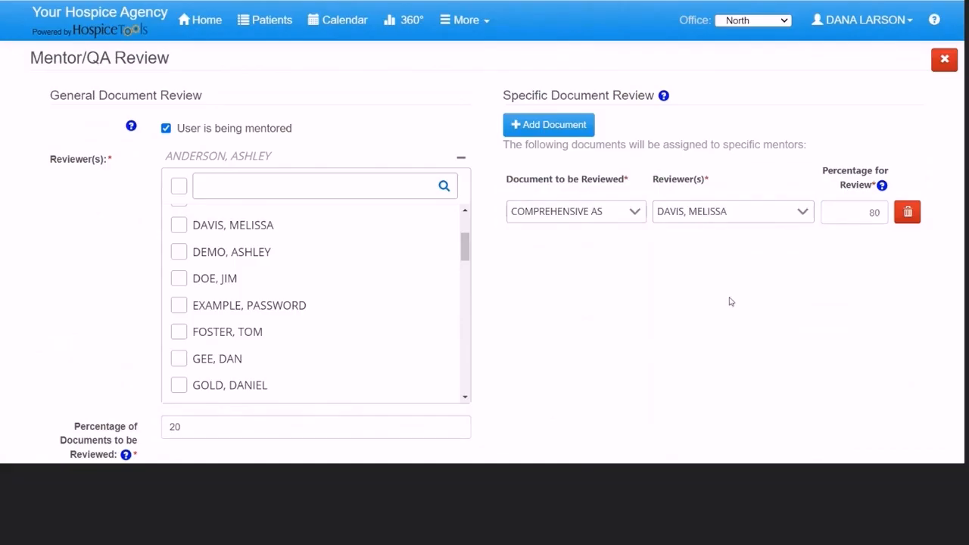
pyautogui.scroll(-2, 730, 297)
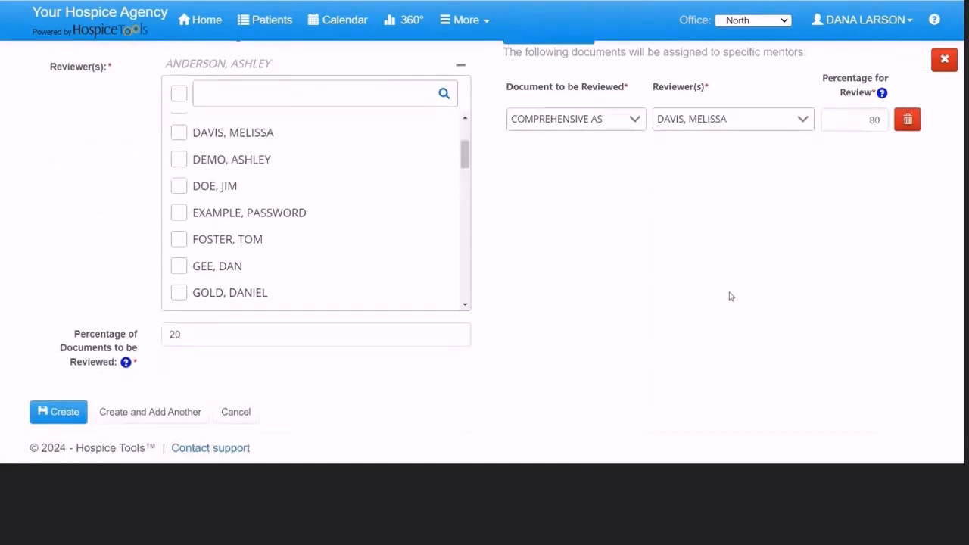
pyautogui.click(54, 415)
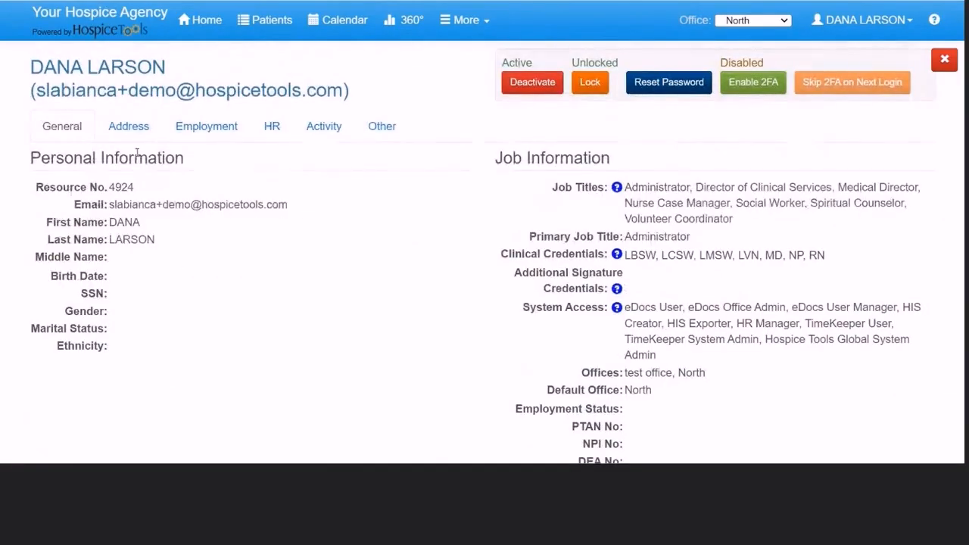
# Replace the user's saved address with the new California street address picked from the suggestions and save it.
pyautogui.click(130, 127)
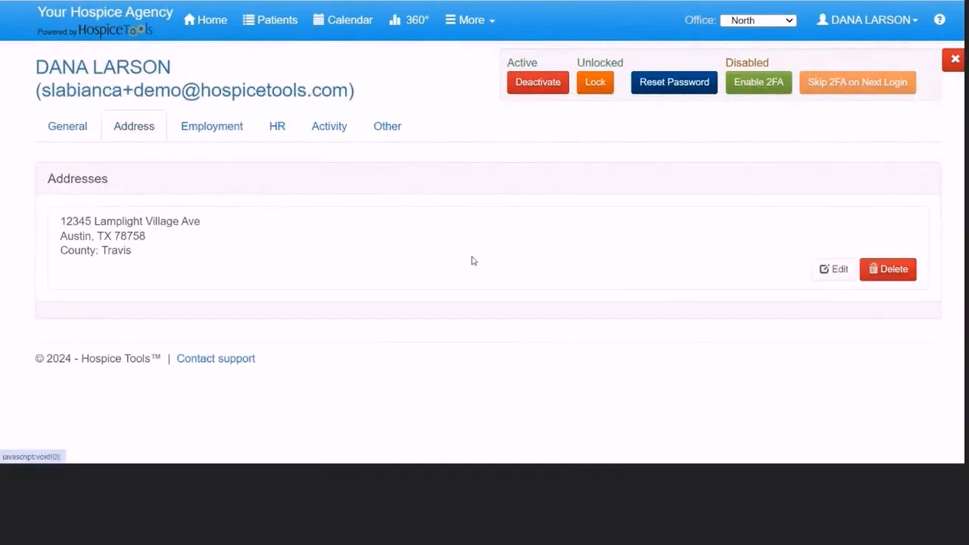
pyautogui.click(839, 275)
pyautogui.tripleClick(352, 143)
pyautogui.write('1245')
pyautogui.click(253, 194)
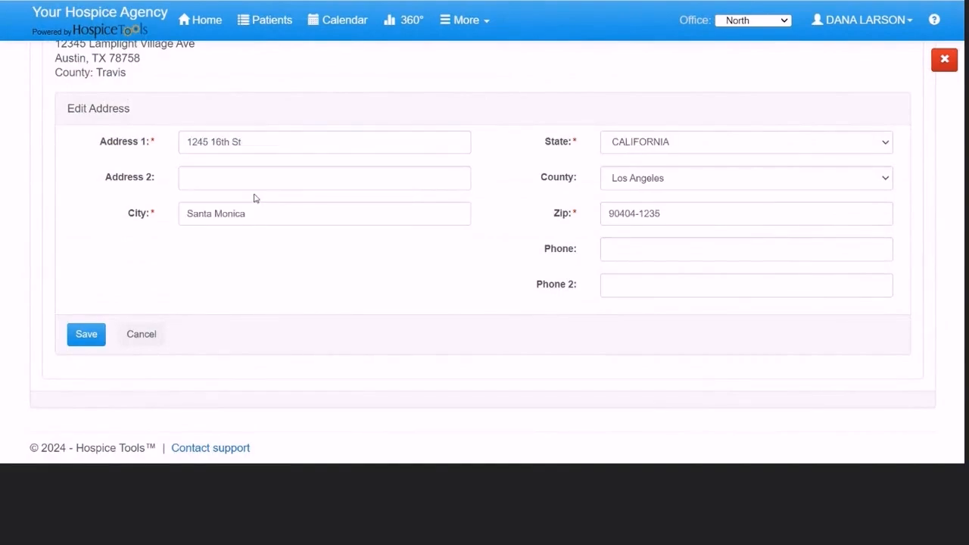
pyautogui.click(86, 335)
# View the full-time employment record and a blank new employment history record, closing both without saving.
pyautogui.click(212, 129)
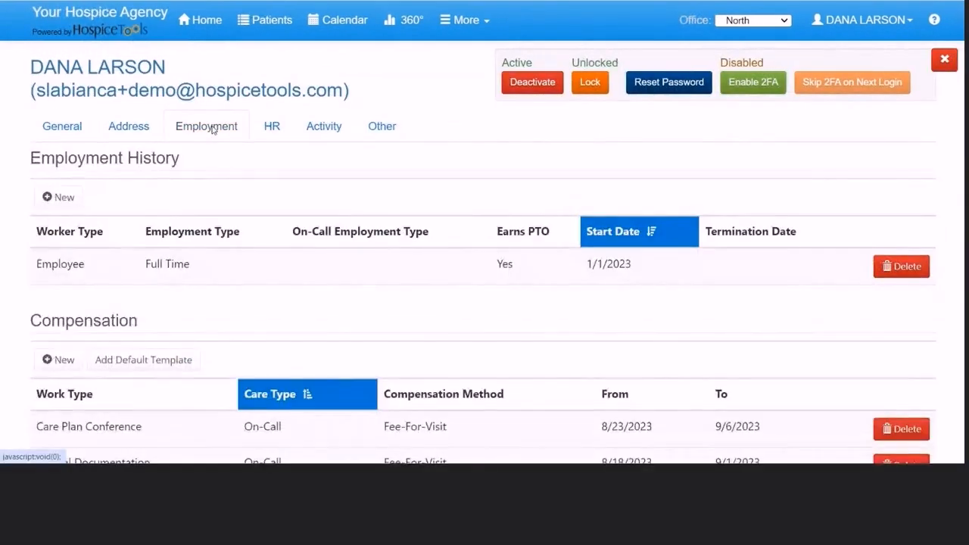
pyautogui.click(718, 274)
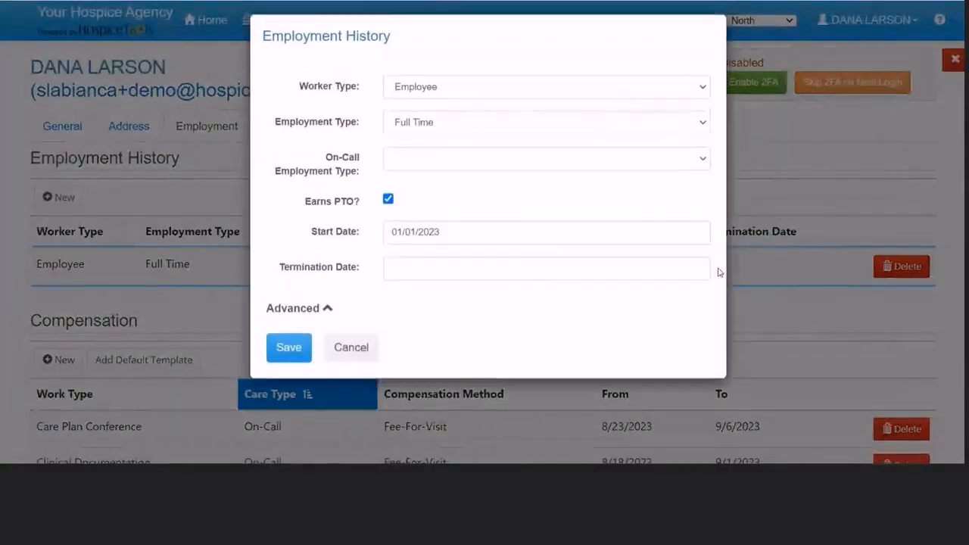
pyautogui.click(517, 281)
pyautogui.click(351, 357)
pyautogui.click(59, 197)
pyautogui.click(352, 358)
# Start a new compensation entry with work type IDG Meeting, care type Regular and compensation method Fee-For-Visit.
pyautogui.scroll(-3, 288, 295)
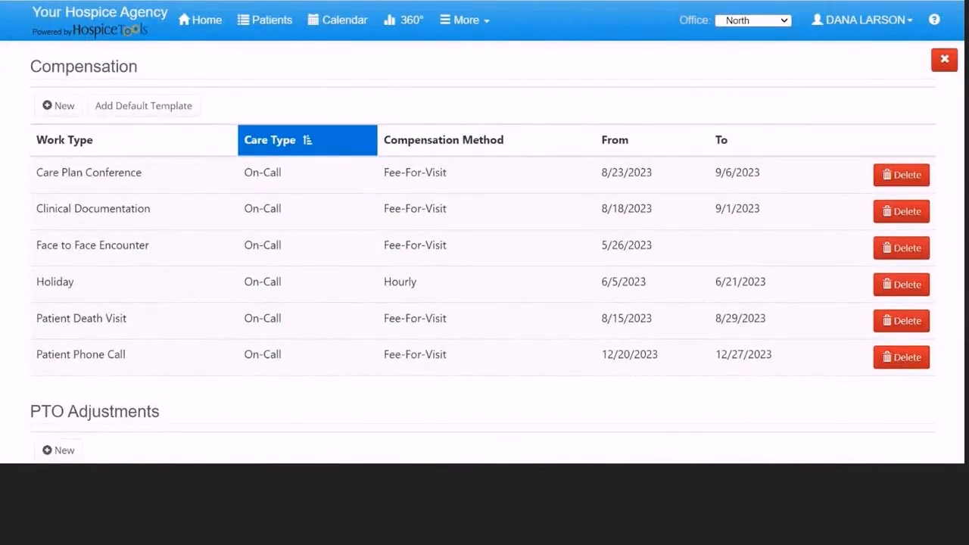
pyautogui.click(62, 107)
pyautogui.click(439, 99)
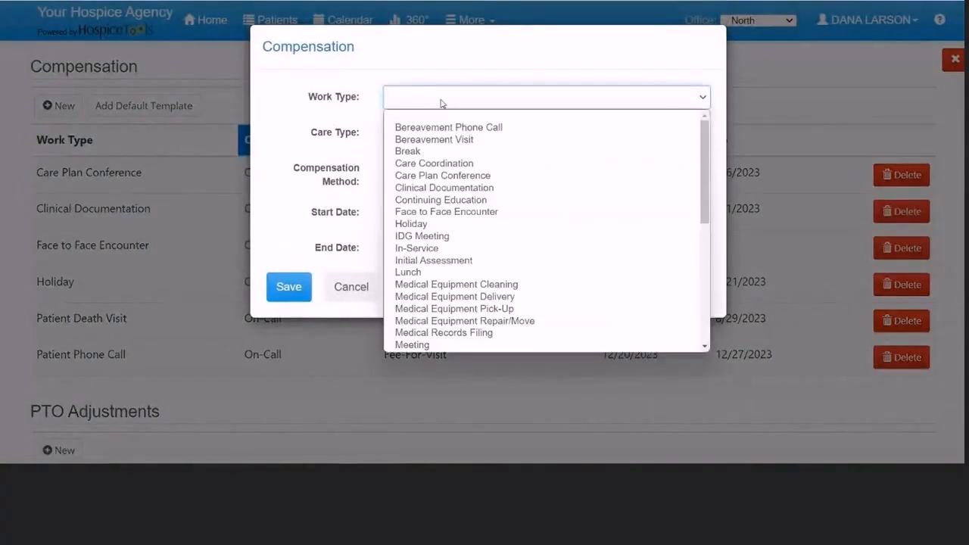
pyautogui.click(448, 213)
pyautogui.click(447, 134)
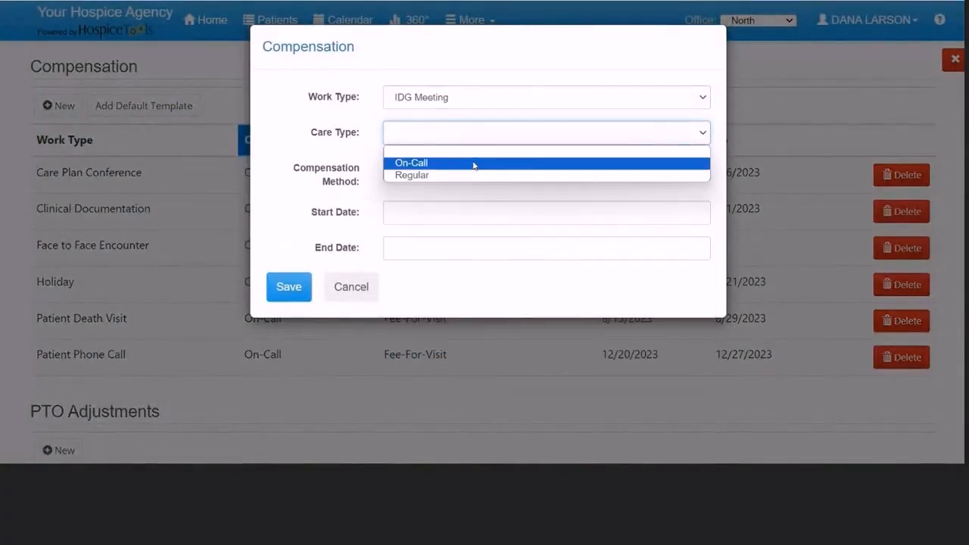
pyautogui.click(472, 177)
pyautogui.click(460, 171)
pyautogui.click(461, 212)
# Set the compensation entry's start date to 03/06/2024 and end date to 03/20/2024, and save it.
pyautogui.click(460, 212)
pyautogui.click(548, 335)
pyautogui.click(478, 251)
pyautogui.click(542, 157)
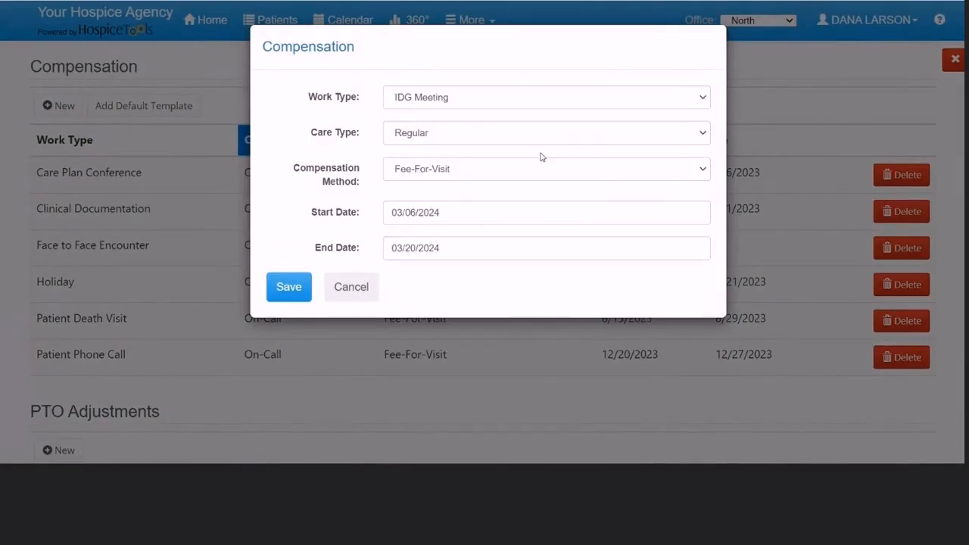
pyautogui.click(289, 288)
# Add a PTO adjustment starting 03/01/2024, mark it as PTO used, and save it.
pyautogui.scroll(-4, 428, 351)
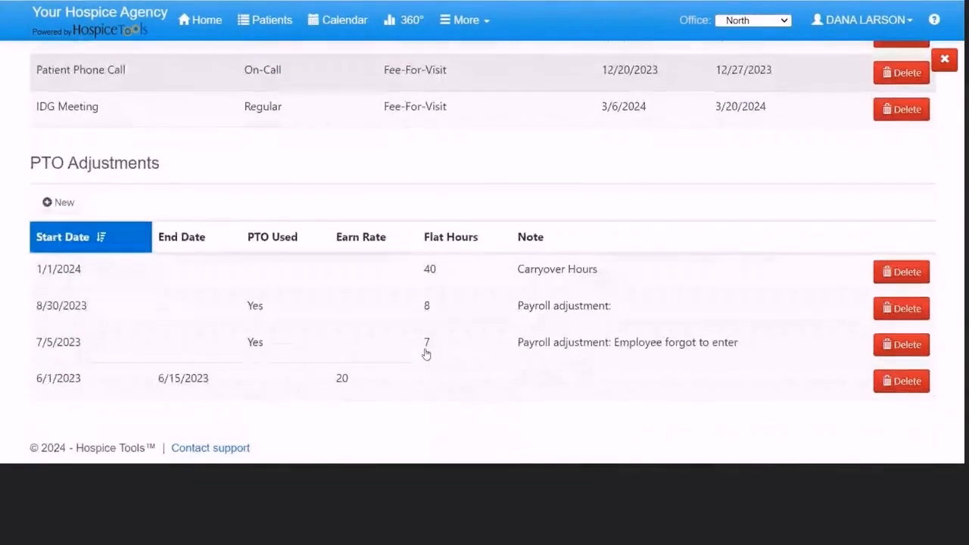
pyautogui.click(58, 206)
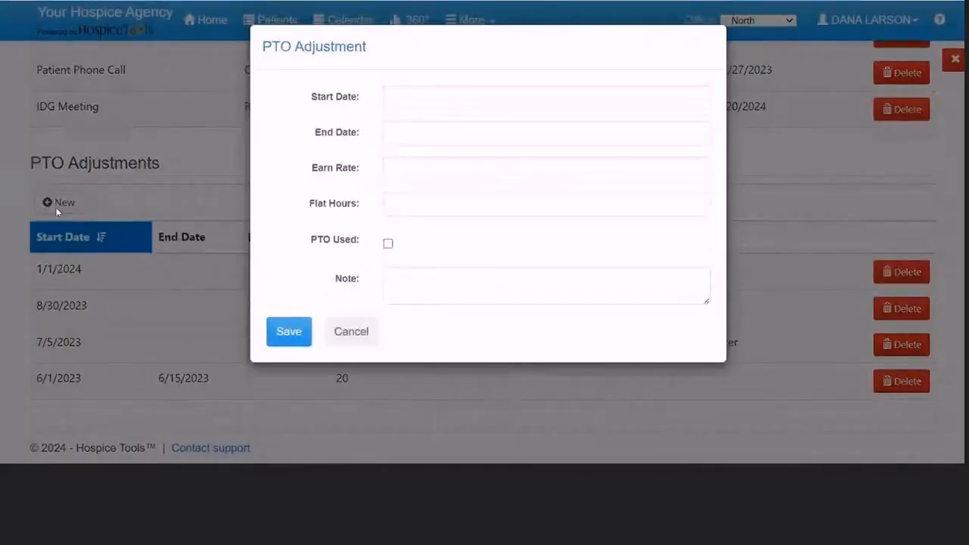
pyautogui.click(415, 99)
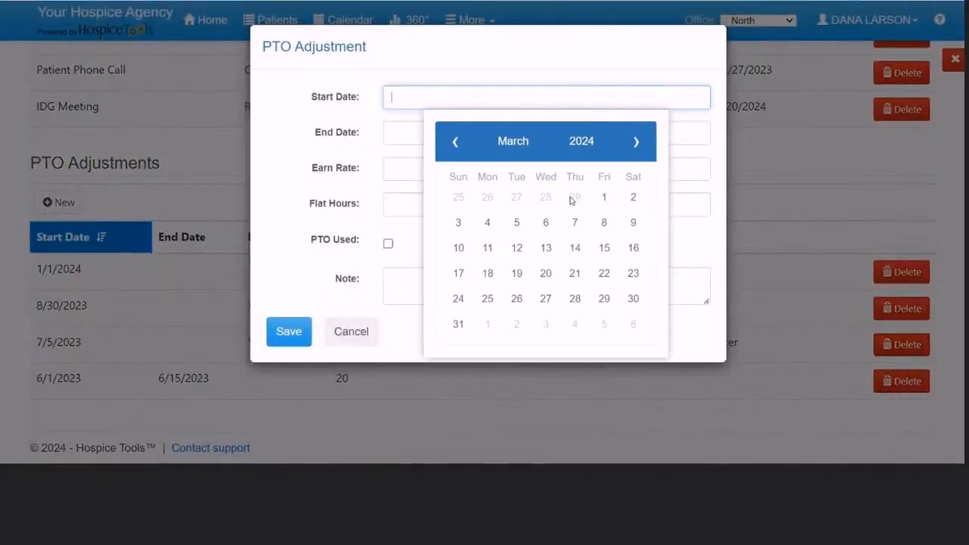
pyautogui.click(608, 196)
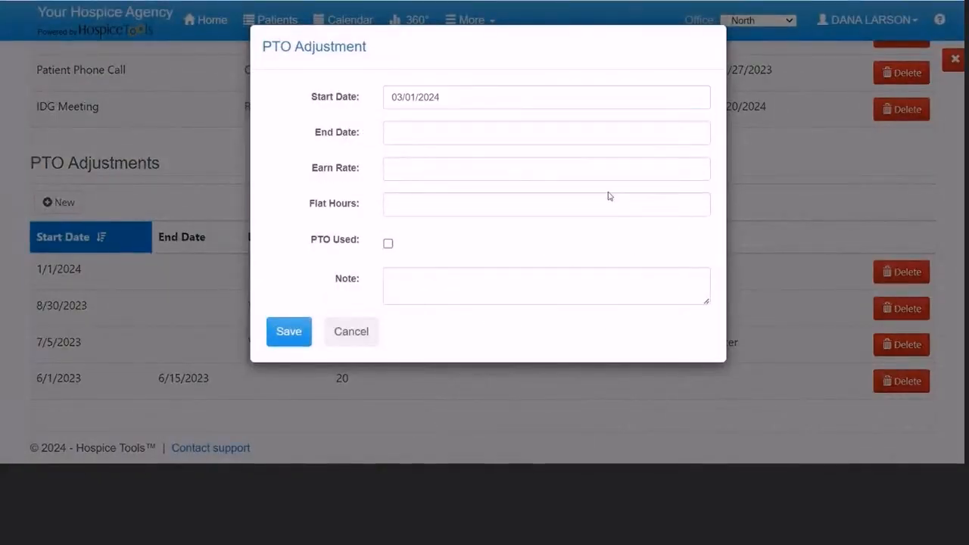
pyautogui.click(467, 178)
pyautogui.click(391, 203)
pyautogui.click(389, 245)
pyautogui.click(440, 285)
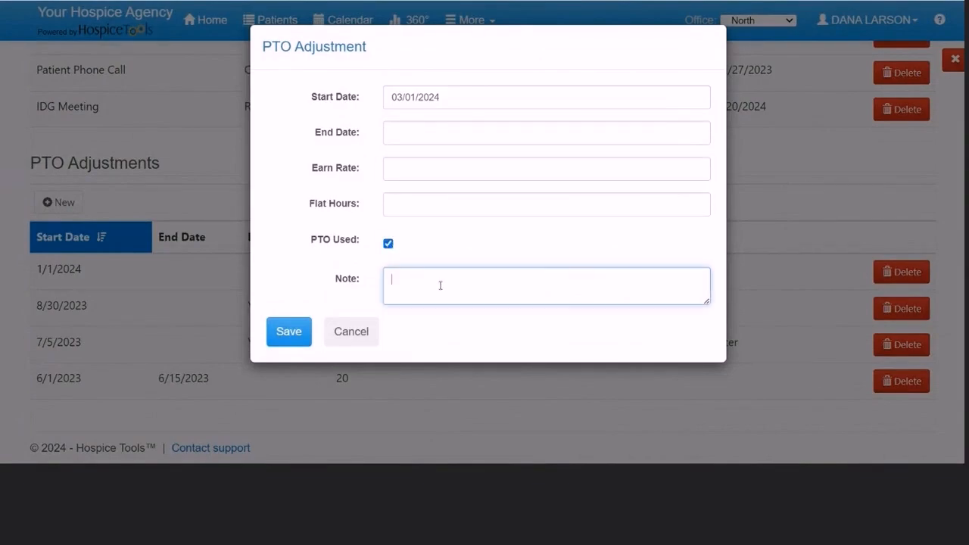
pyautogui.click(286, 334)
# Open the user's HR information for editing and review the TB screening, driver's license and auto insurance fields.
pyautogui.click(270, 130)
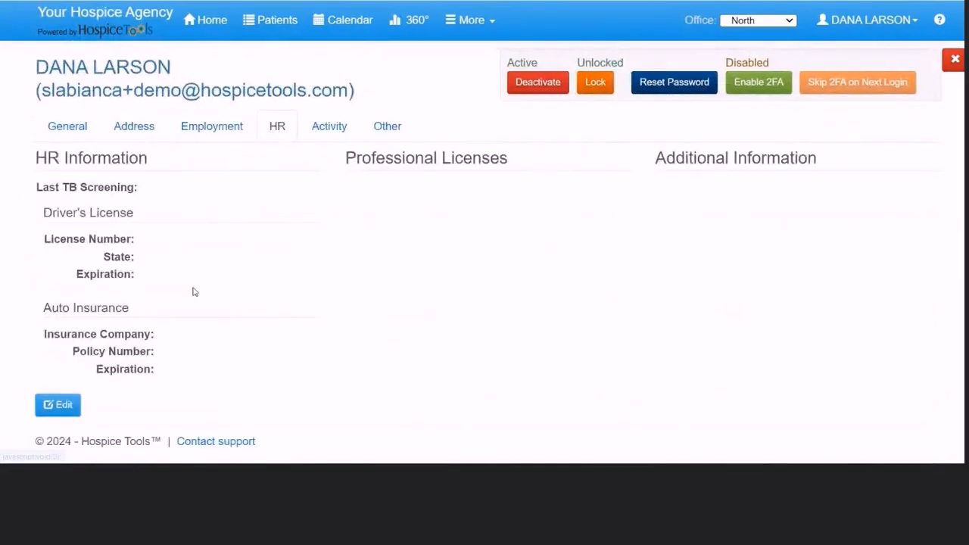
pyautogui.click(66, 407)
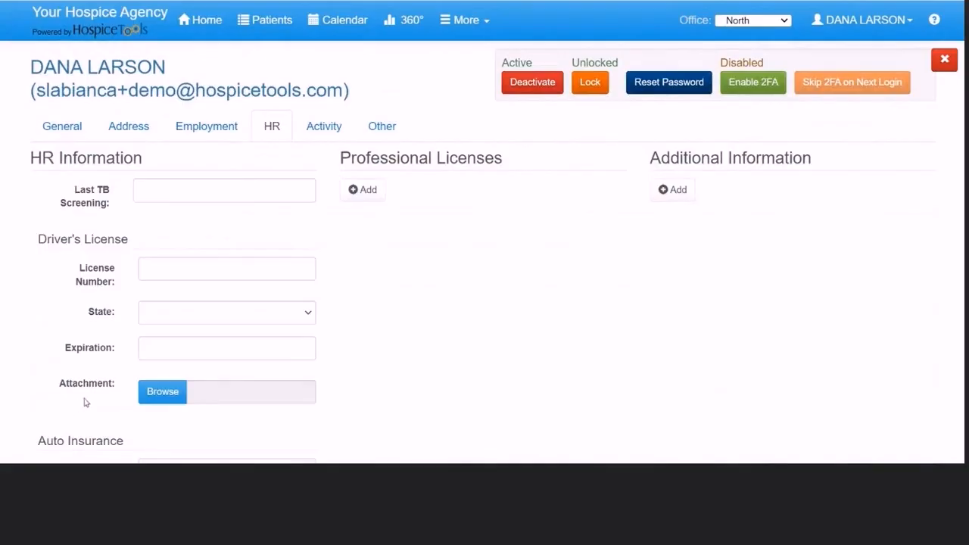
pyautogui.click(184, 191)
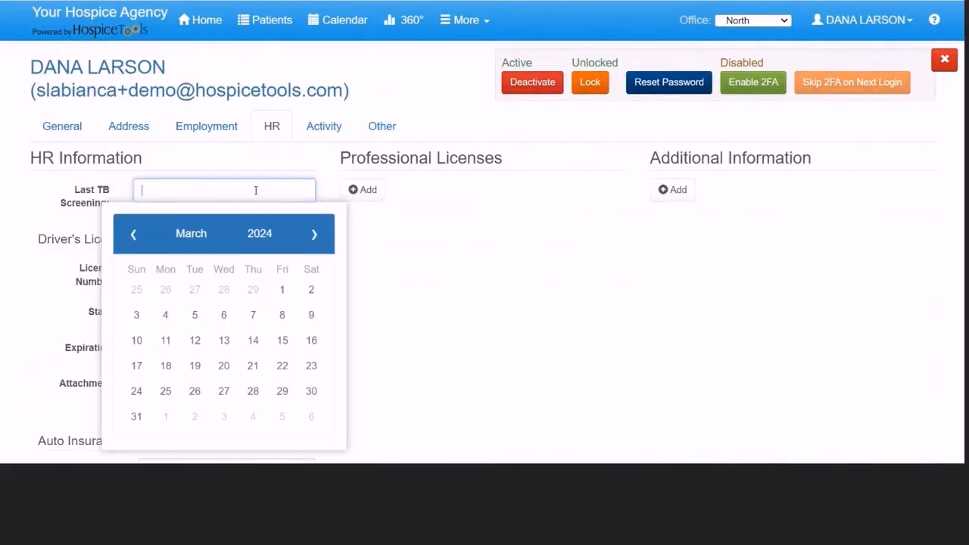
pyautogui.click(256, 190)
pyautogui.scroll(-3, 329, 289)
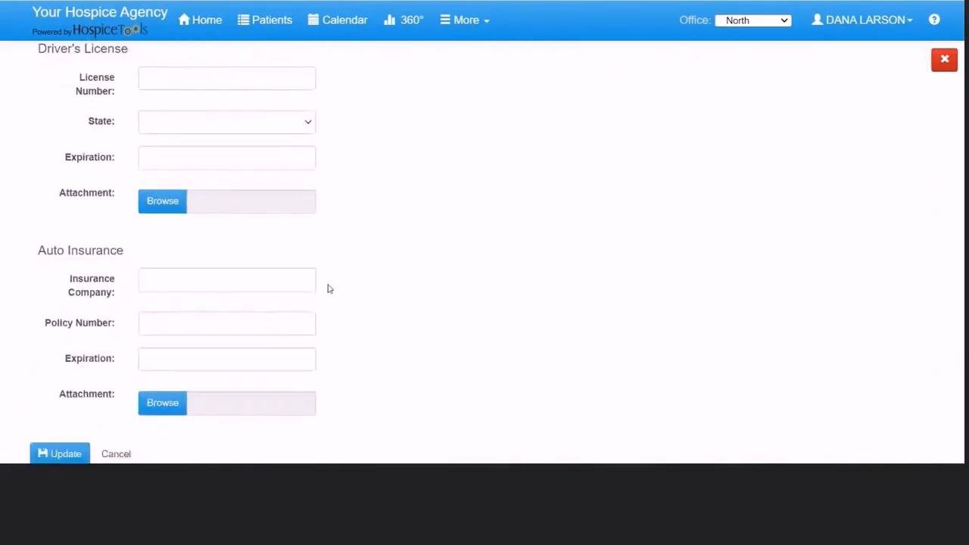
pyautogui.scroll(3, 328, 287)
# Try to add a blank professional license and a blank additional information entry, and update the HR information.
pyautogui.click(362, 190)
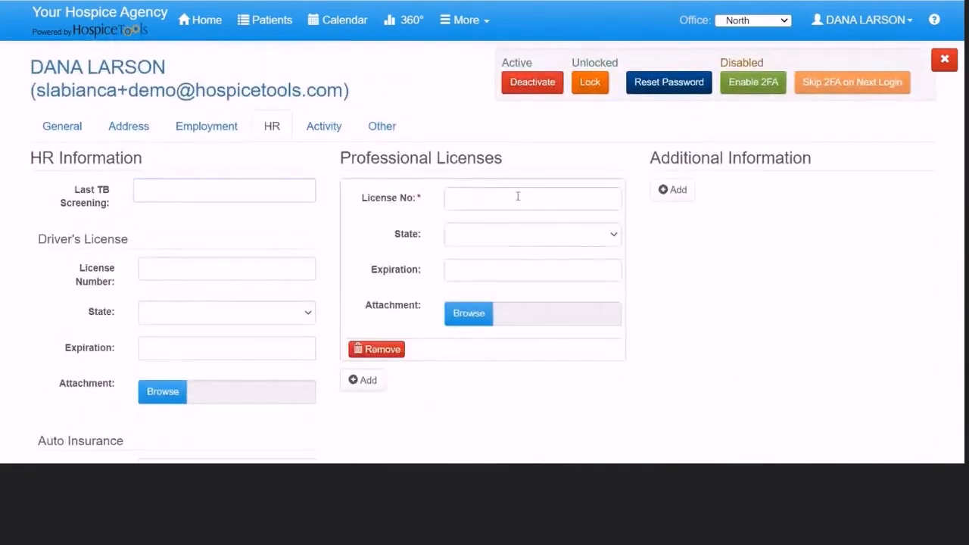
pyautogui.click(673, 190)
pyautogui.scroll(-3, 644, 205)
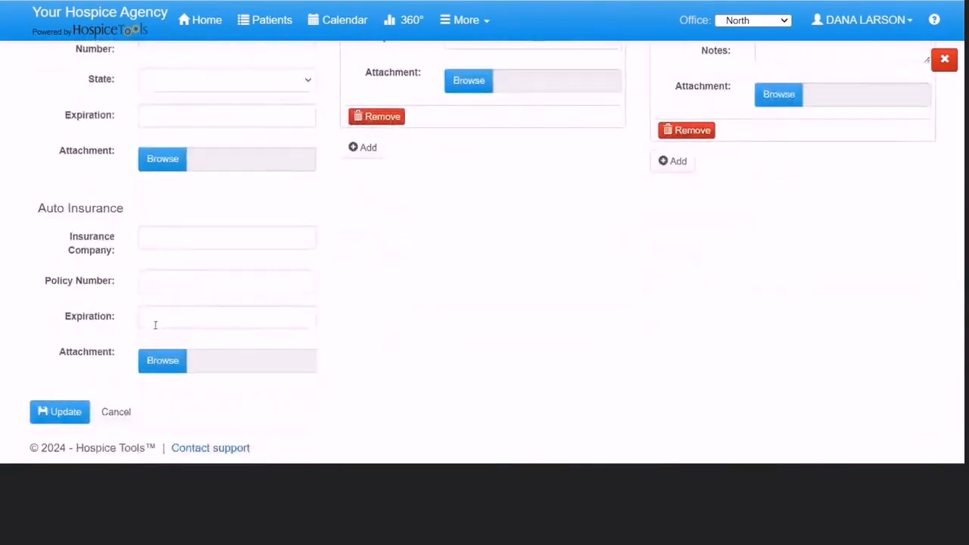
pyautogui.click(42, 412)
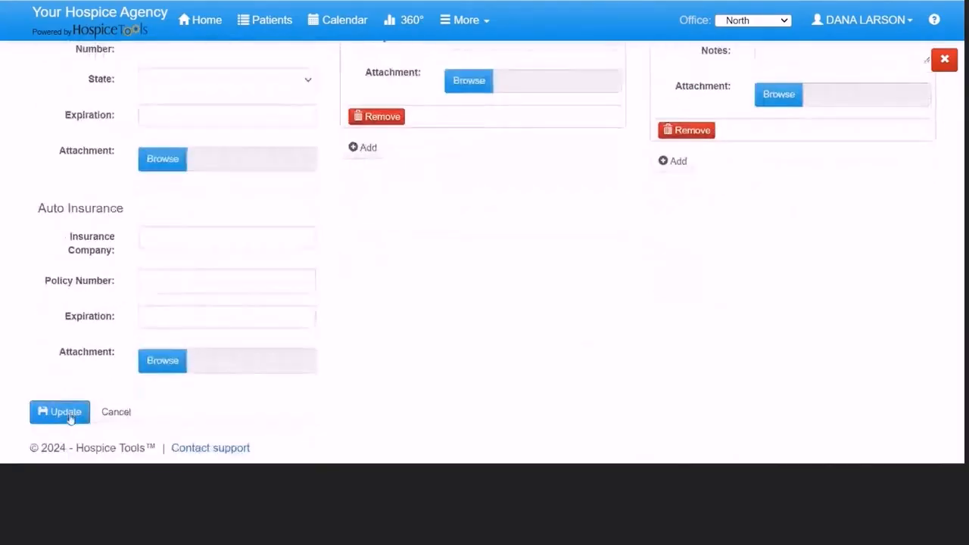
pyautogui.click(67, 413)
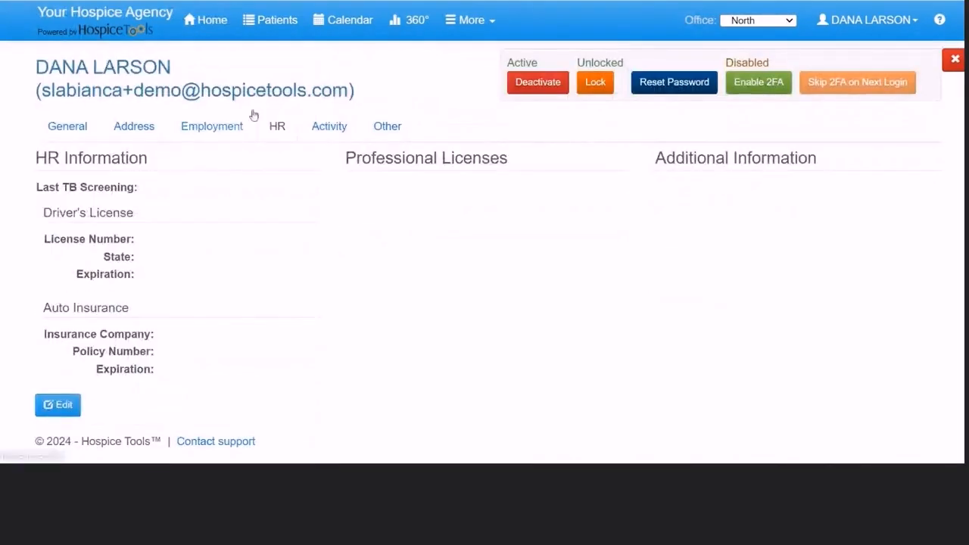
# Examine the user's activity logs for 03/14/2024, including session times, apps and IP addresses.
pyautogui.click(342, 130)
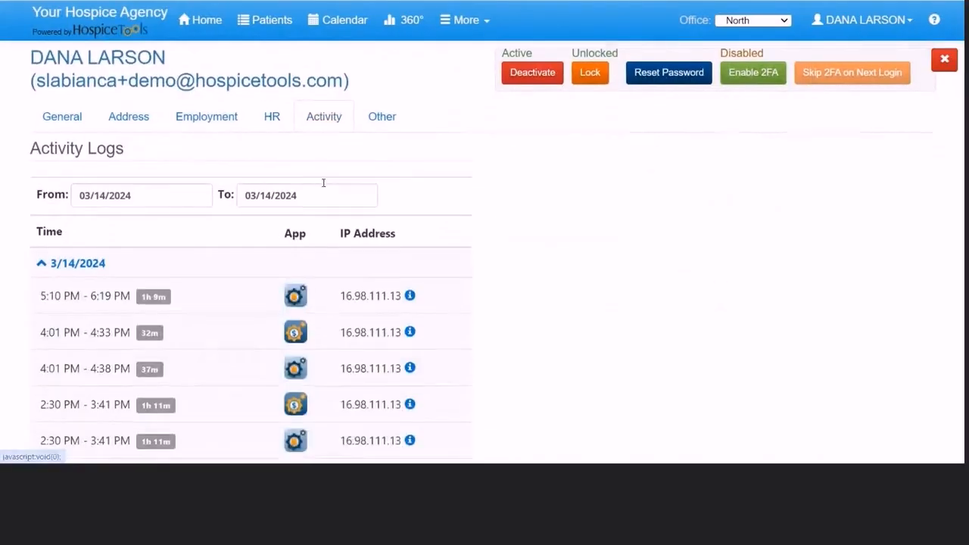
pyautogui.scroll(-2, 324, 185)
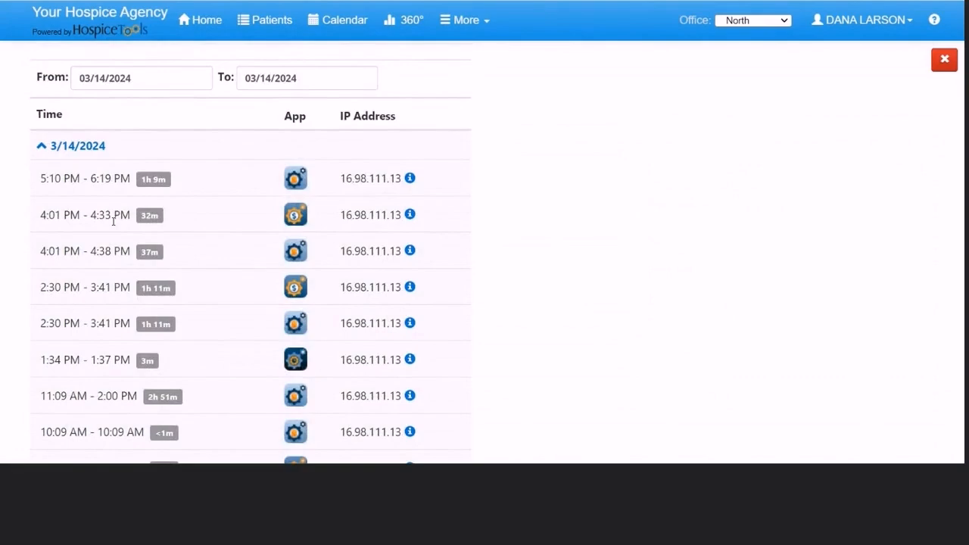
pyautogui.scroll(2, 114, 221)
# Edit the user's system settings with calendar email notification set to Enabled and save them.
pyautogui.click(387, 128)
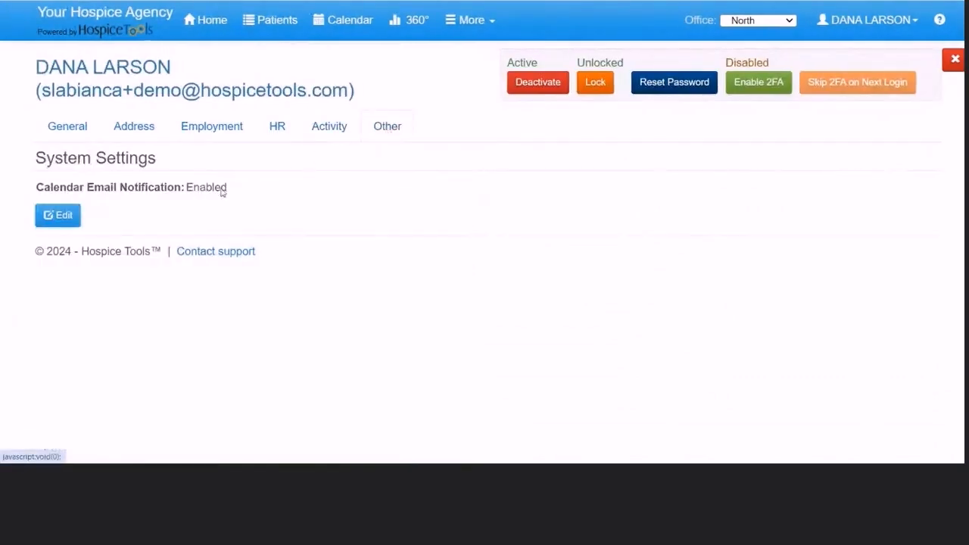
pyautogui.click(65, 216)
pyautogui.click(273, 189)
pyautogui.click(72, 235)
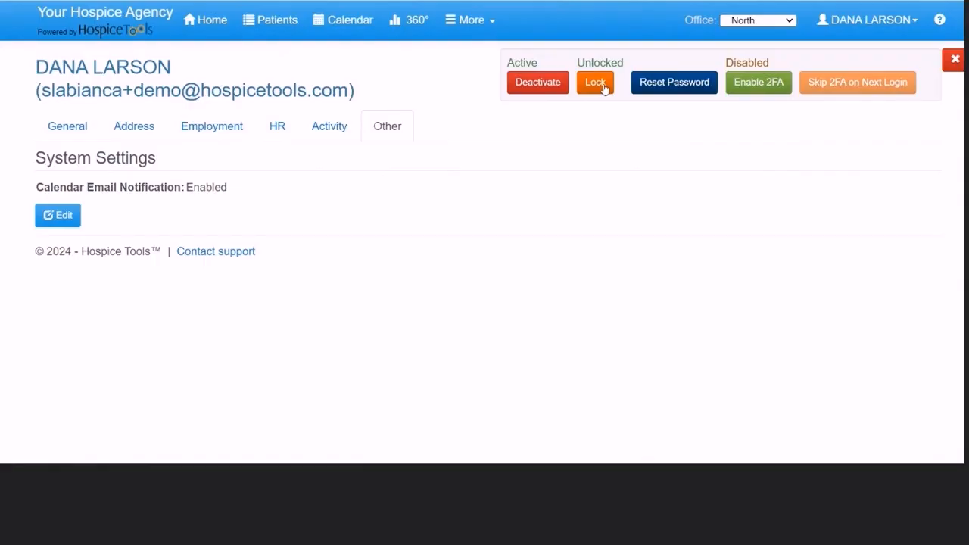
# View the user's password reset options and close them without resetting the password.
pyautogui.click(684, 83)
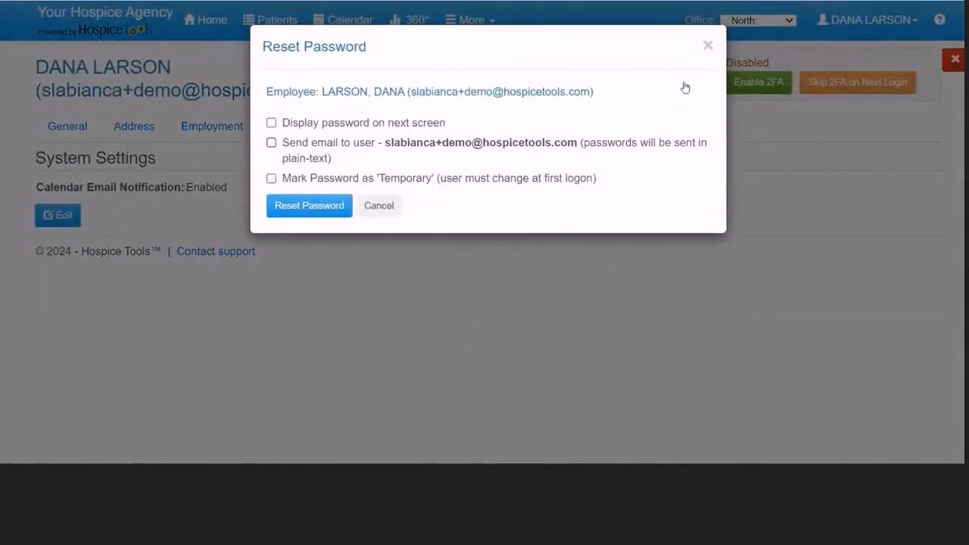
pyautogui.click(709, 47)
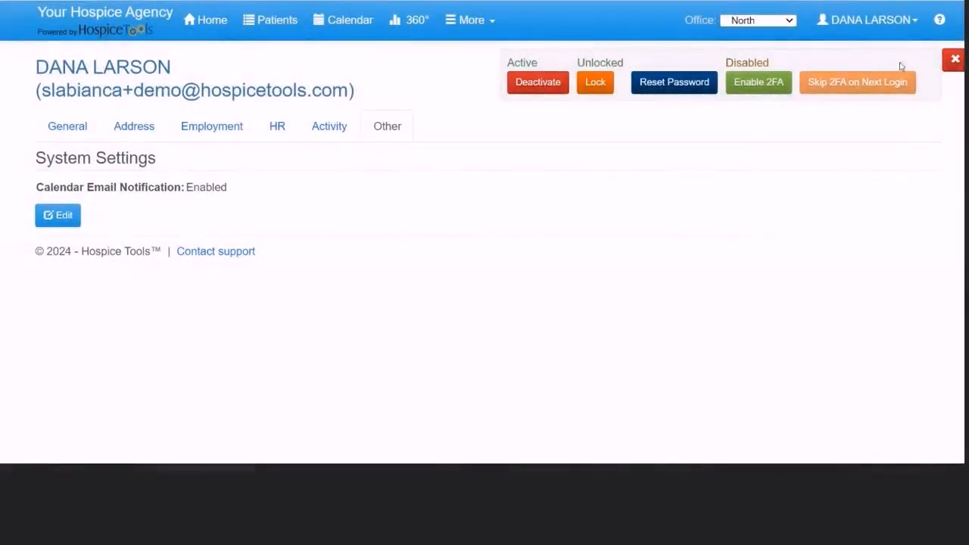